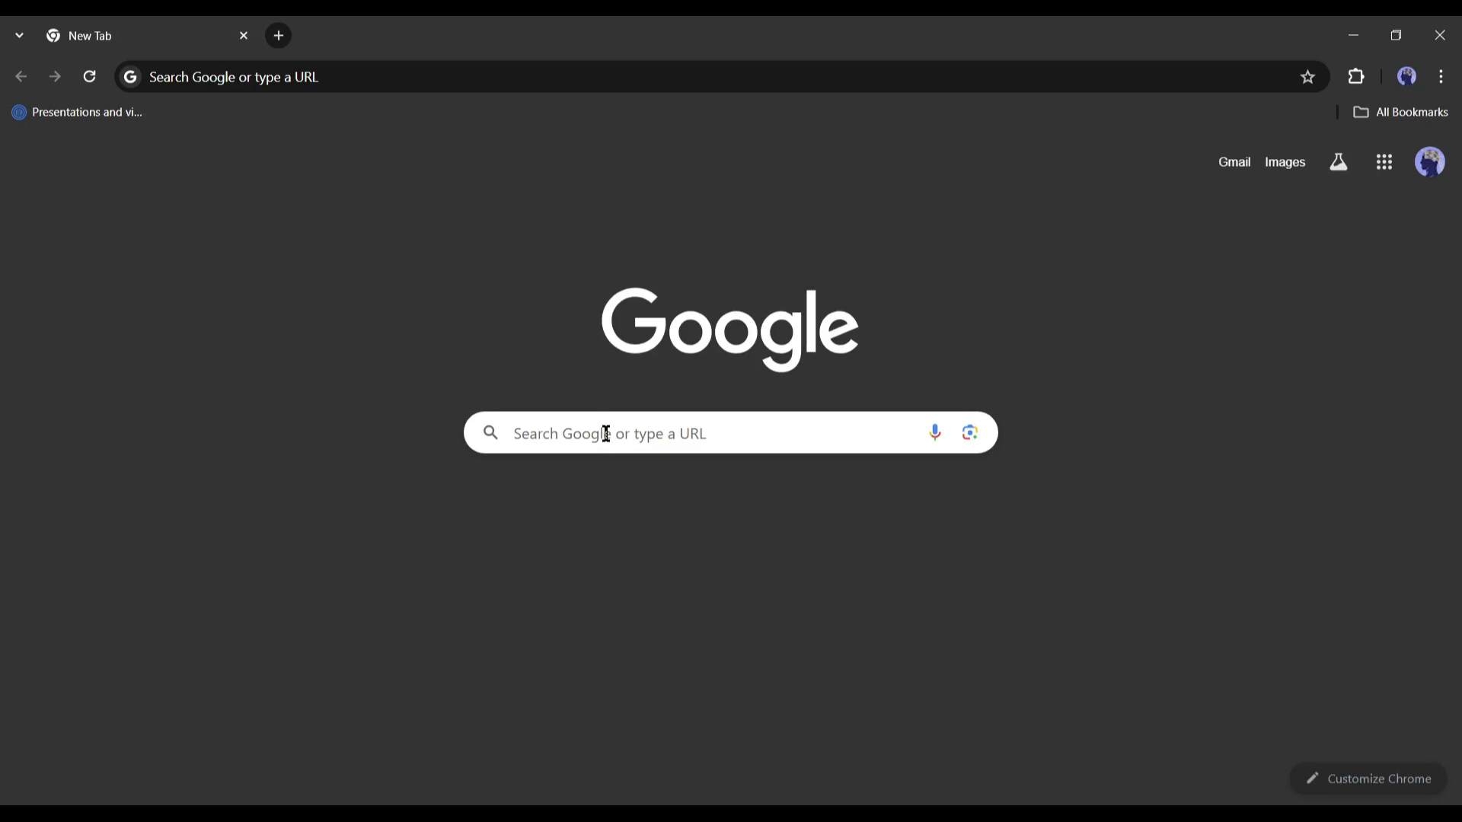
Step: Search Google for 'Viggle AI' and scroll through the Viggle site's intro
left_click(604, 431)
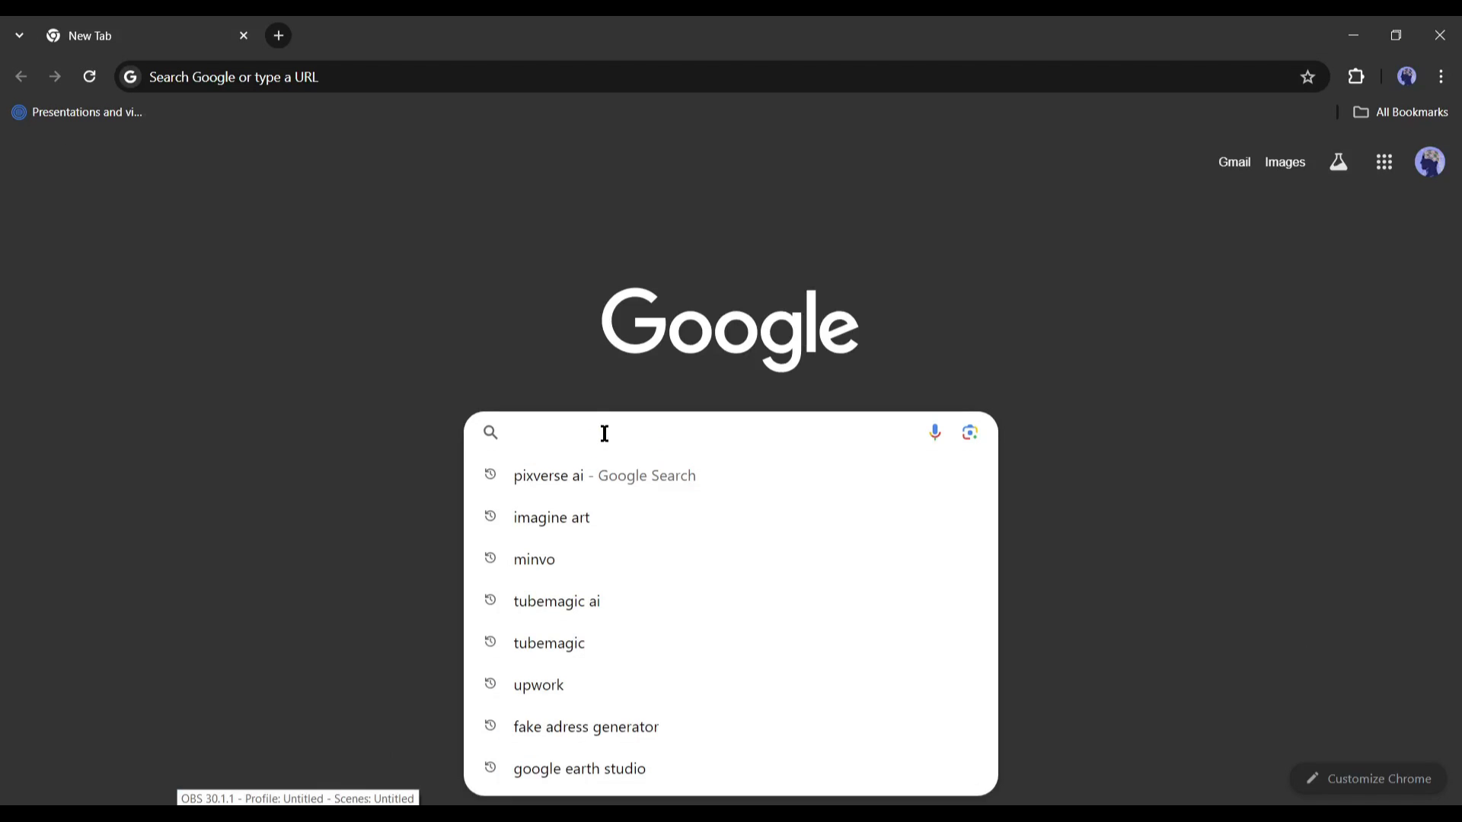
type("Viggle AI")
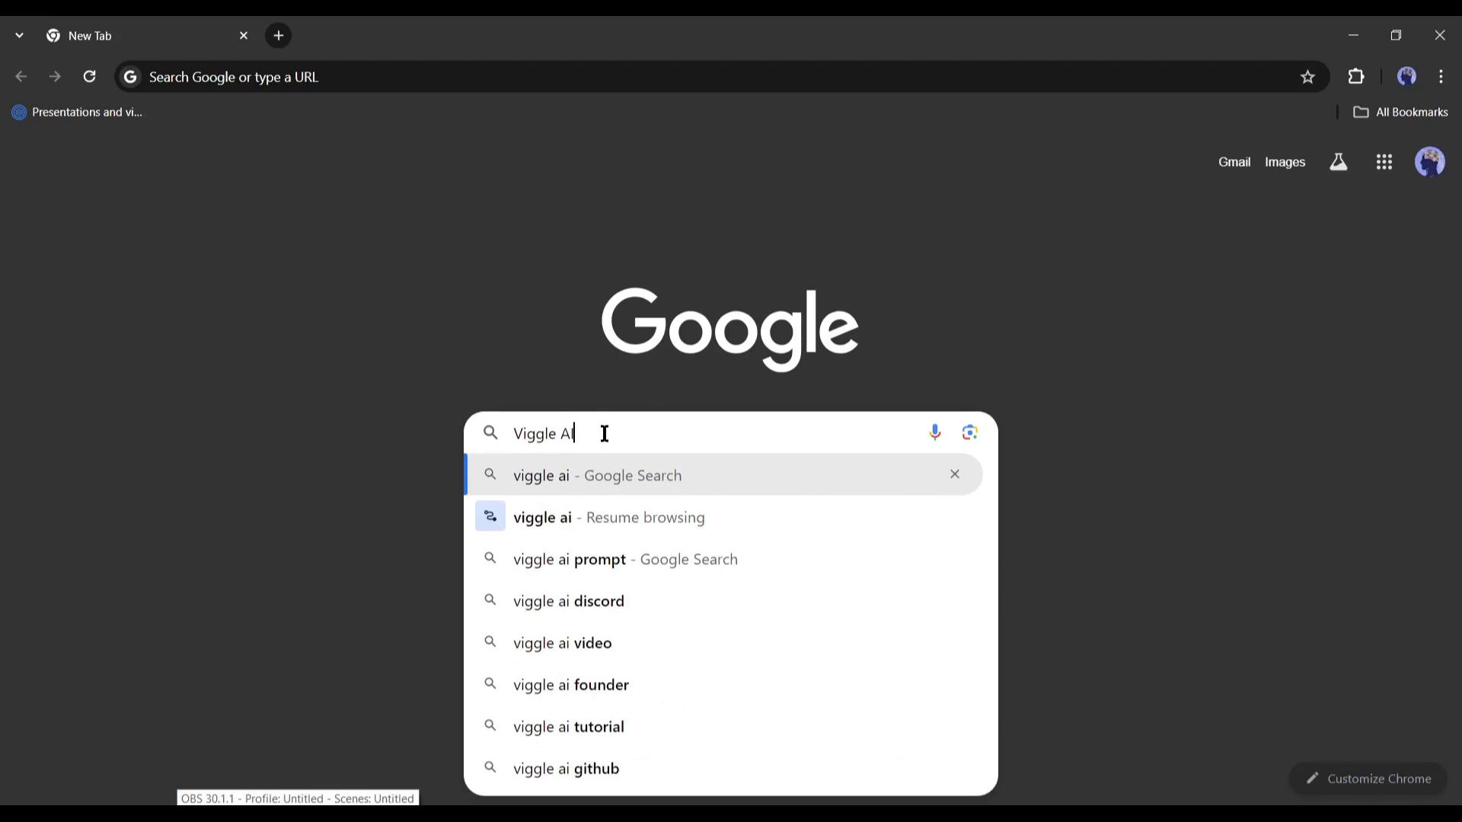
key("Return")
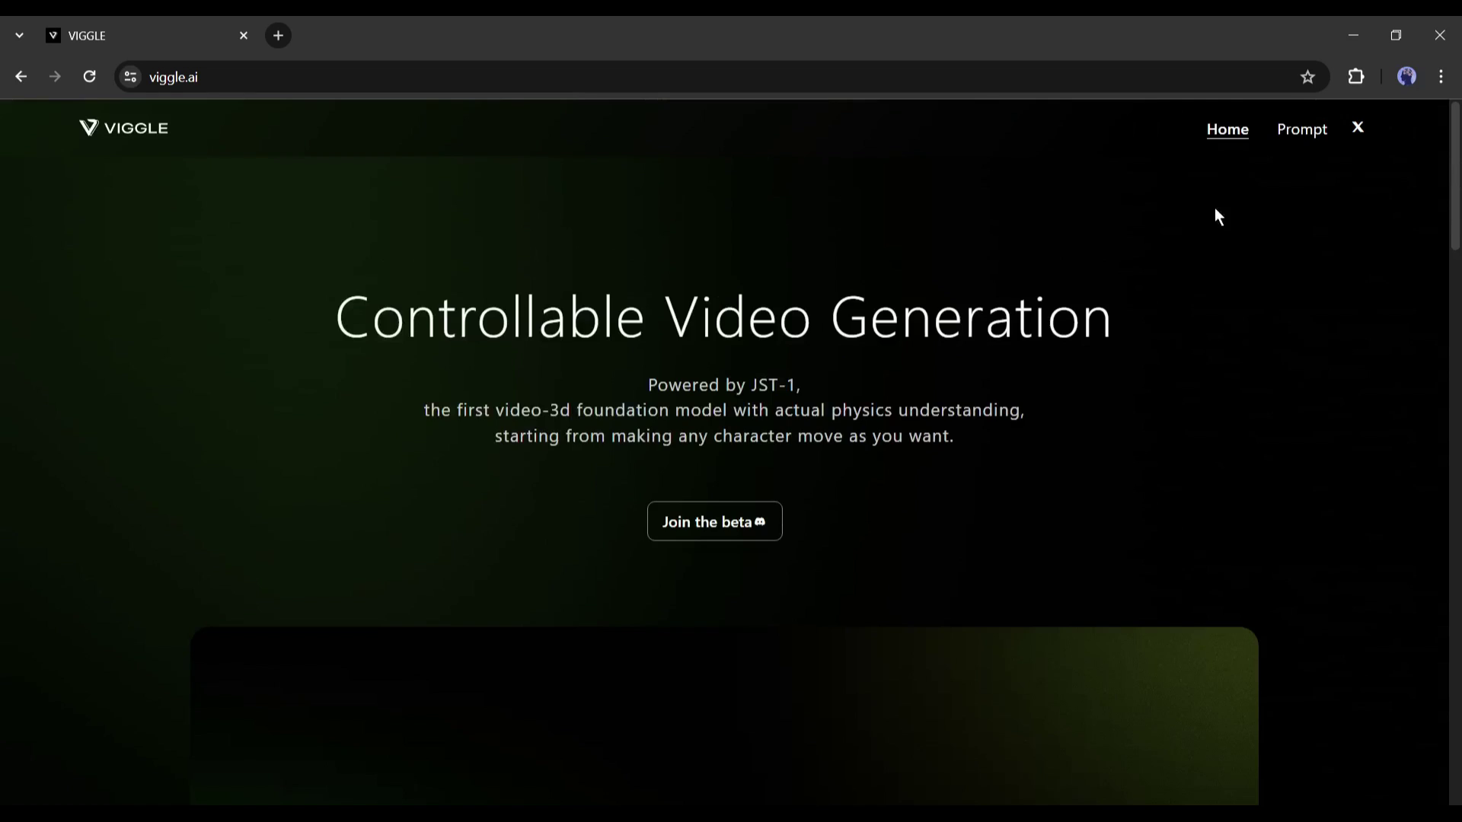
scroll(595, 444, "down", 12)
scroll(582, 436, "up", 4)
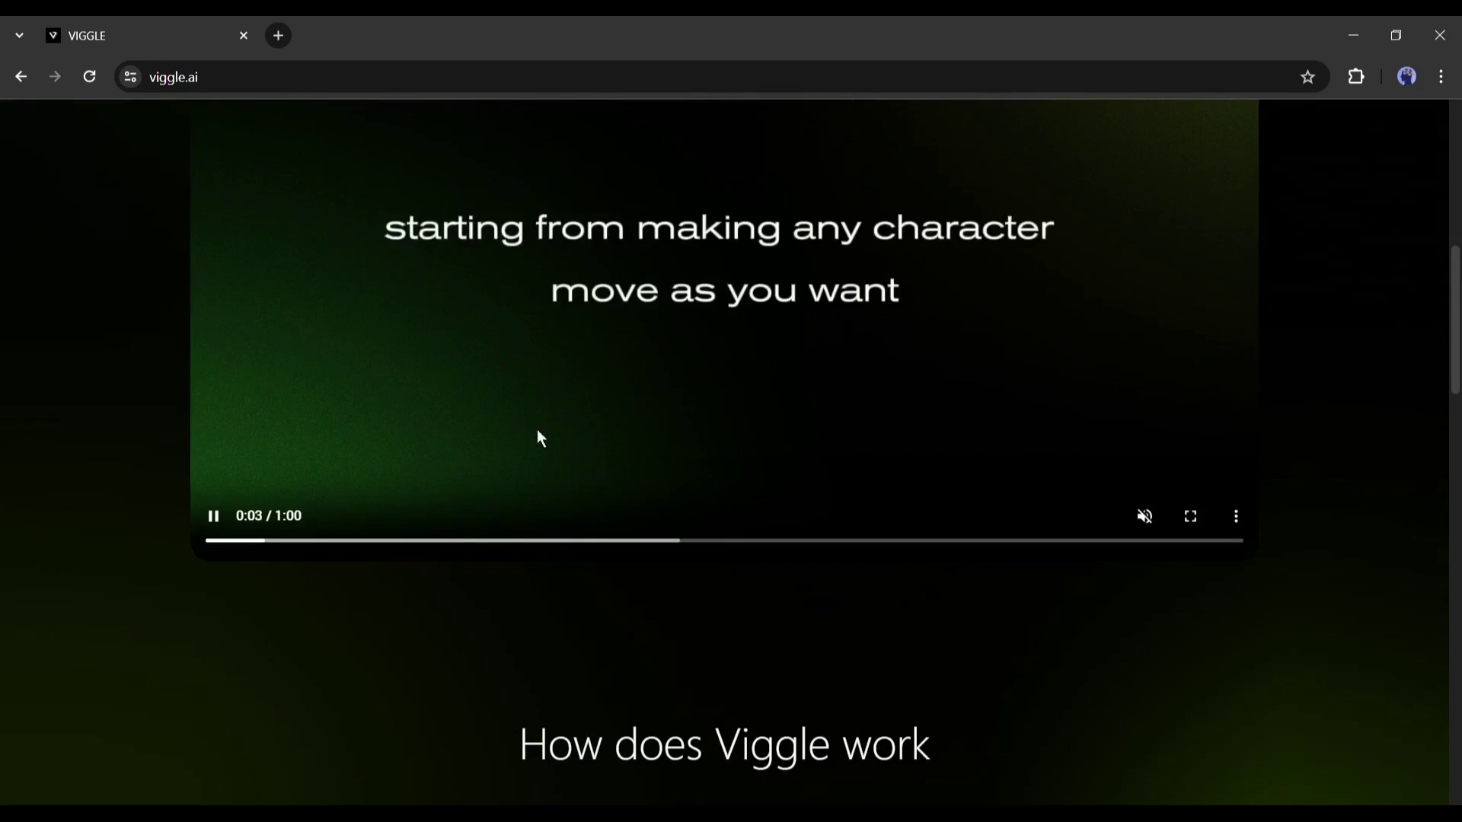
scroll(539, 433, "up", 2)
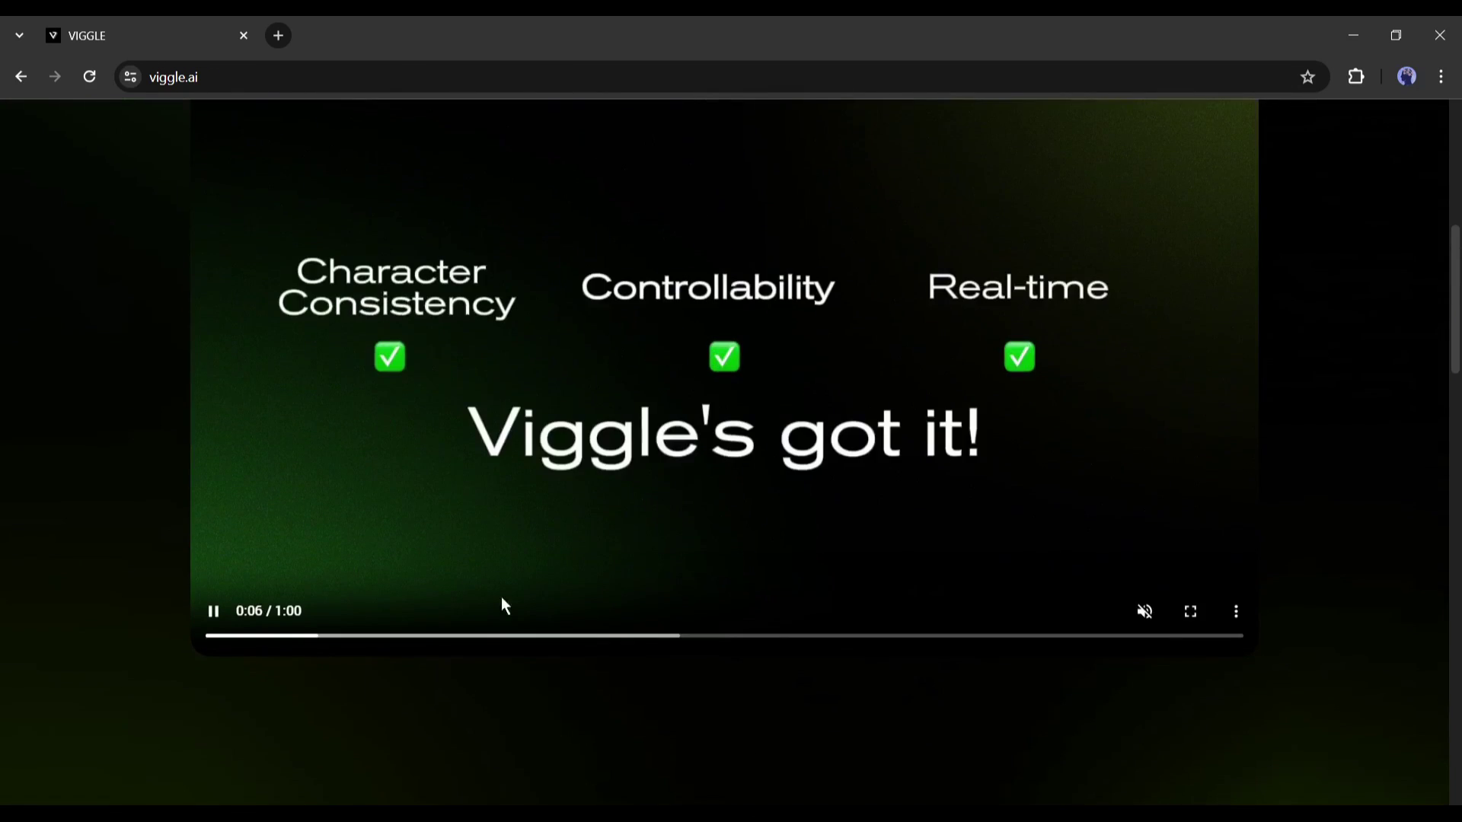
scroll(485, 648, "up", 8)
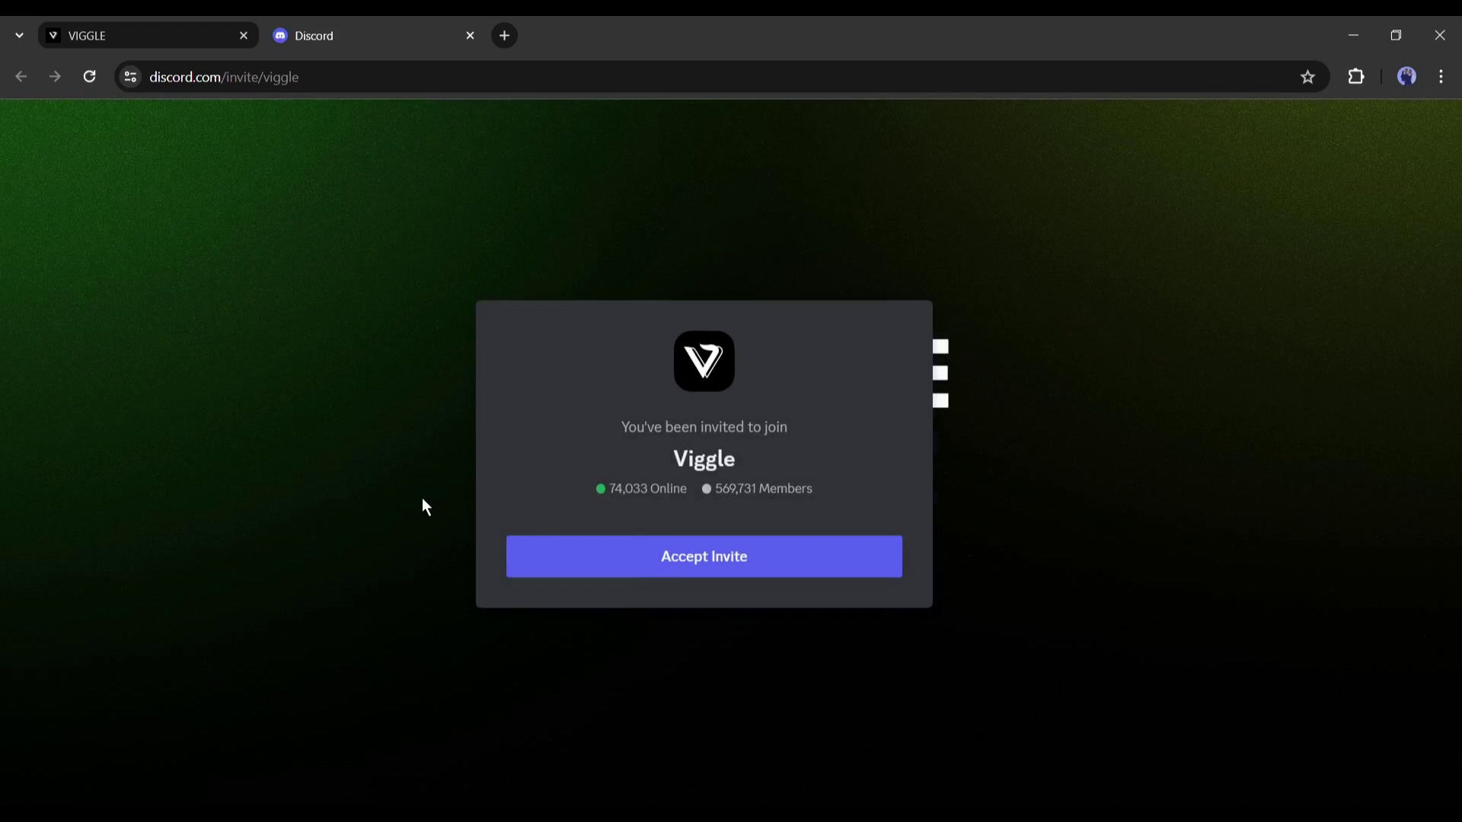
Step: Accept the Viggle server invite and open animate-10, scrolled to its newest messages
left_click(704, 555)
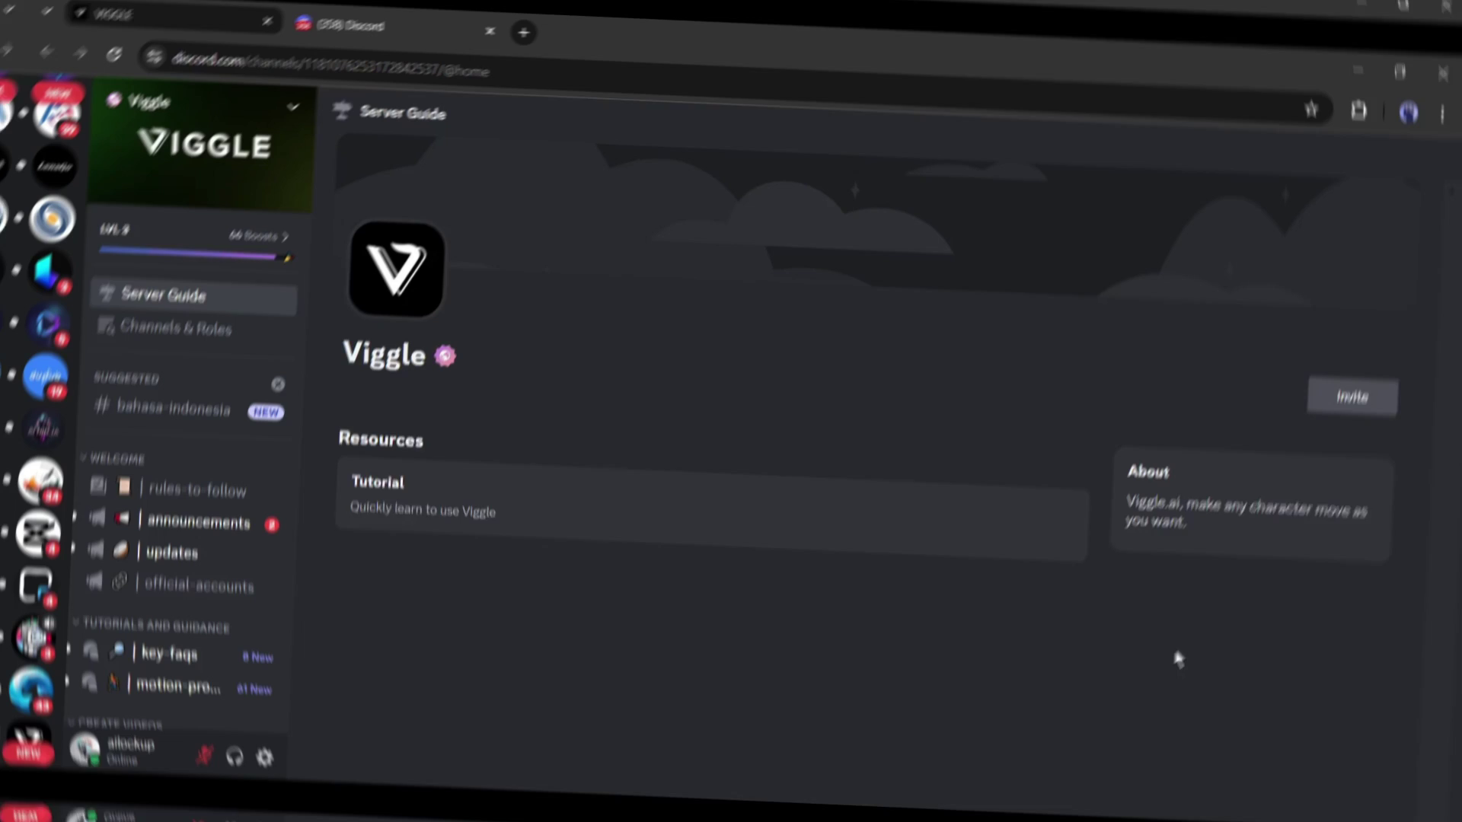
scroll(152, 426, "down", 8)
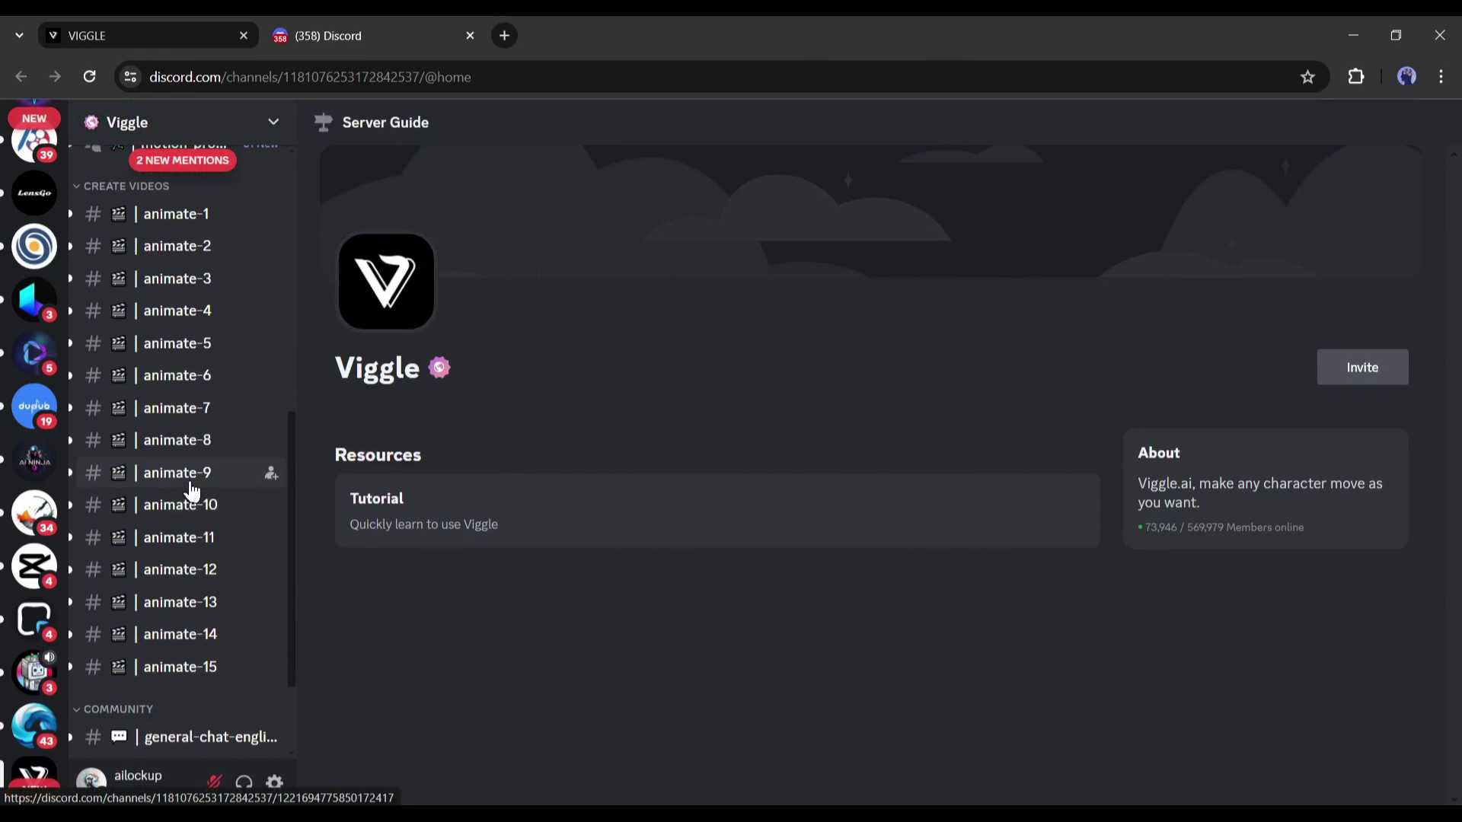
left_click(198, 512)
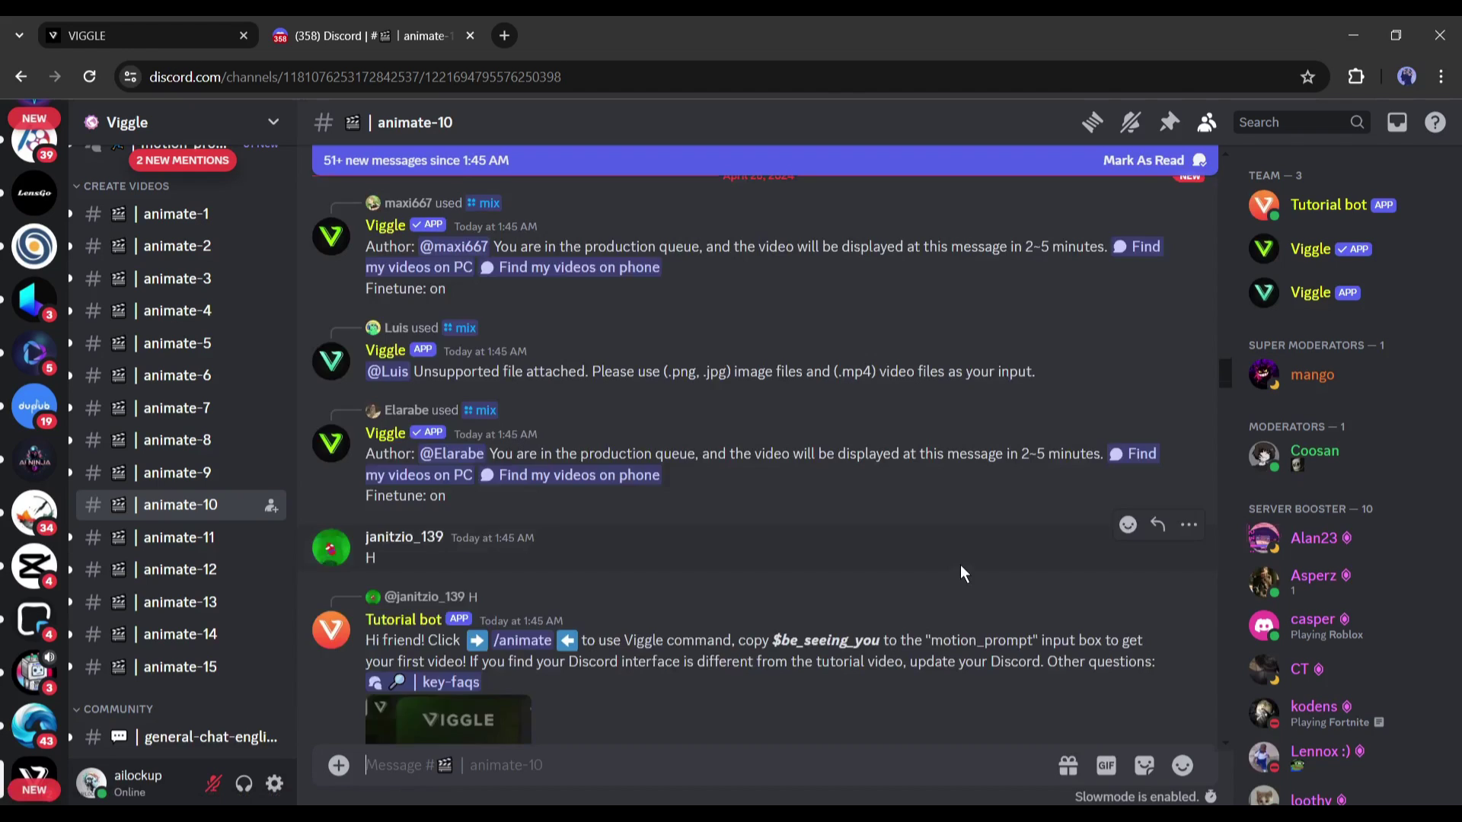
scroll(1114, 454, "down", 10)
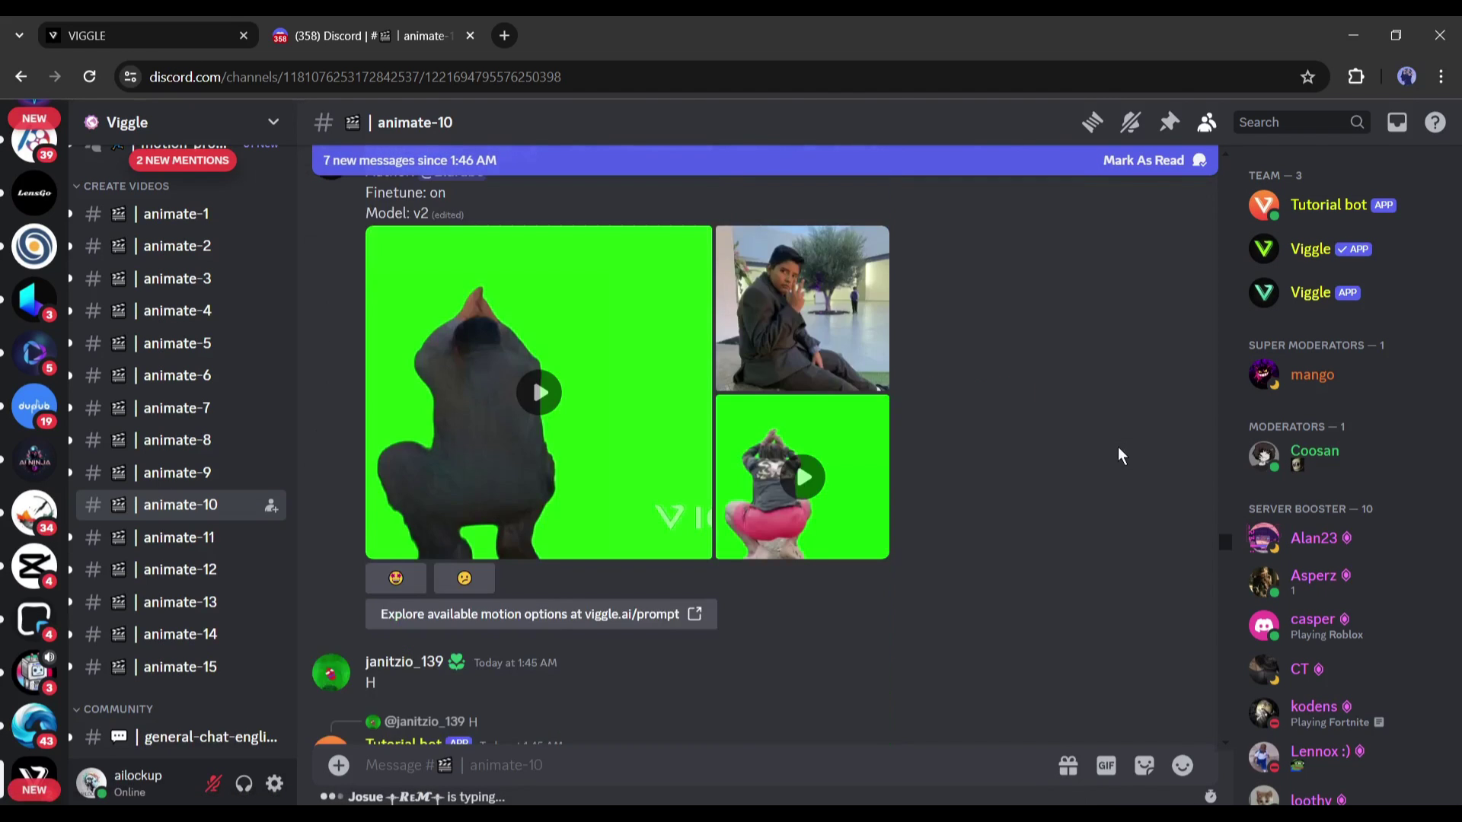
scroll(1142, 495, "down", 5)
scroll(1172, 533, "down", 6)
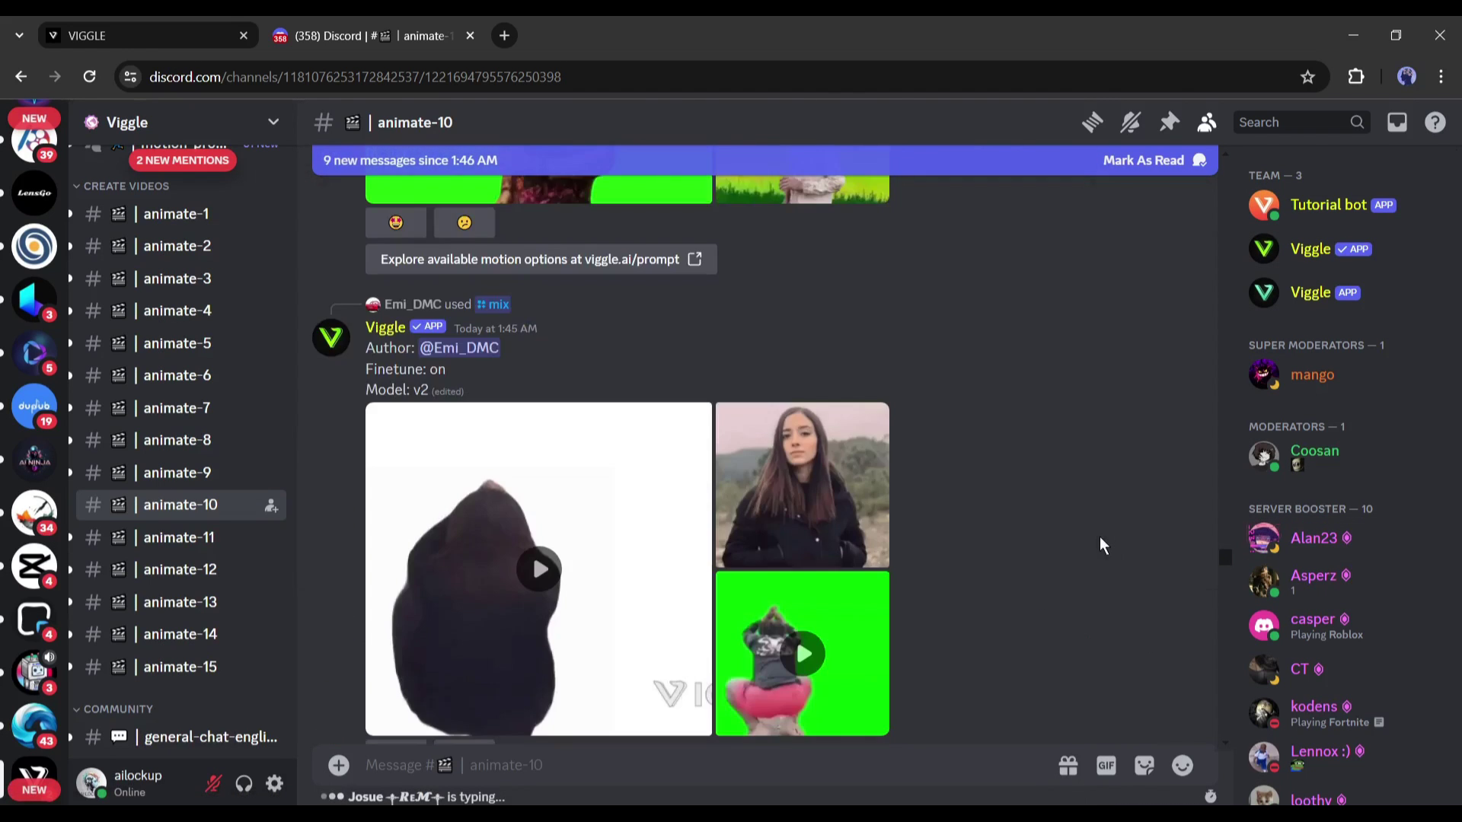
left_click_drag(1221, 569, 1217, 707)
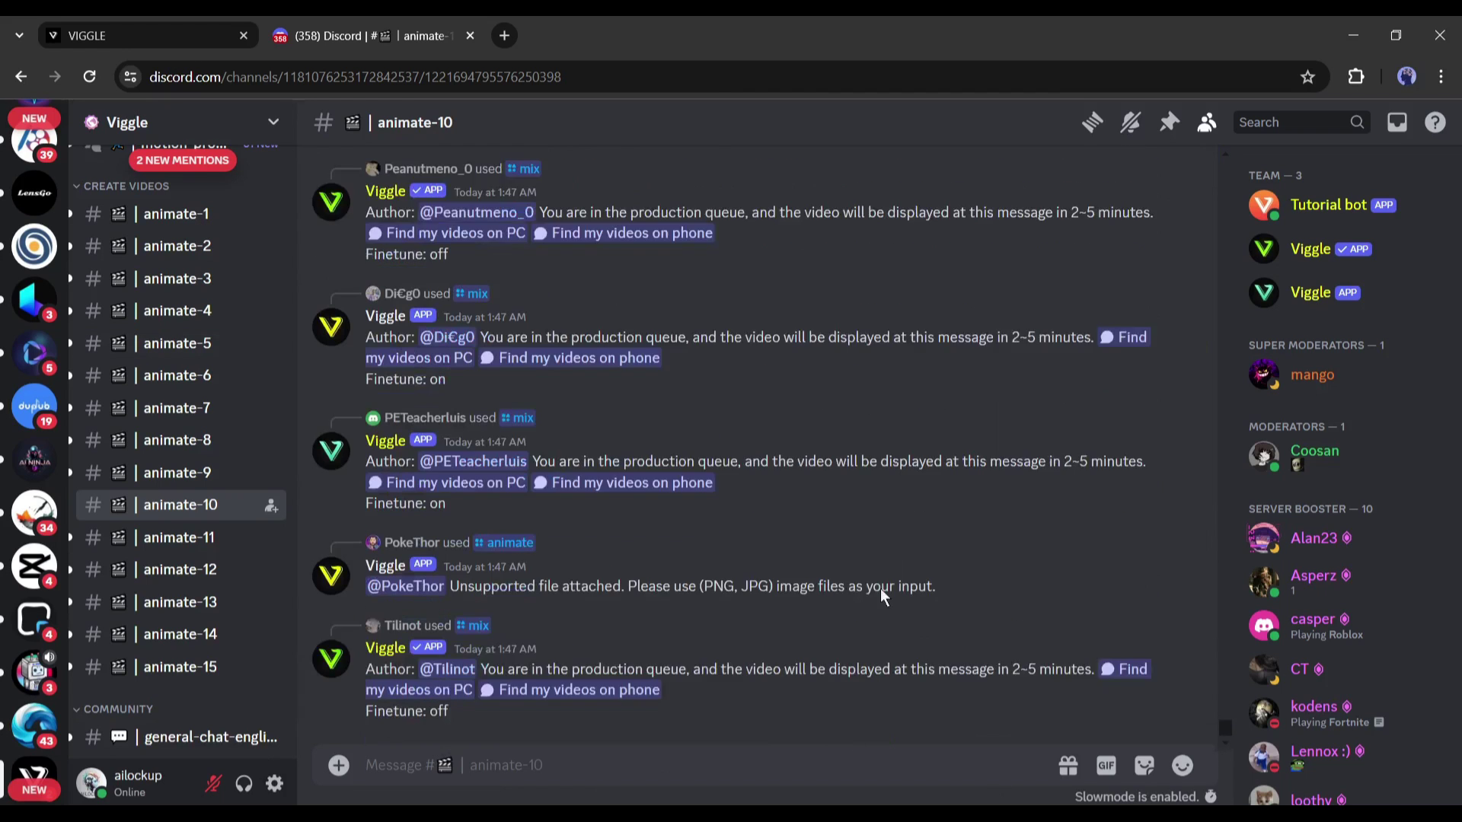
Step: Start a /animate request with the red-haired cartoon girl image attached, moving on to its motion prompt
type("/")
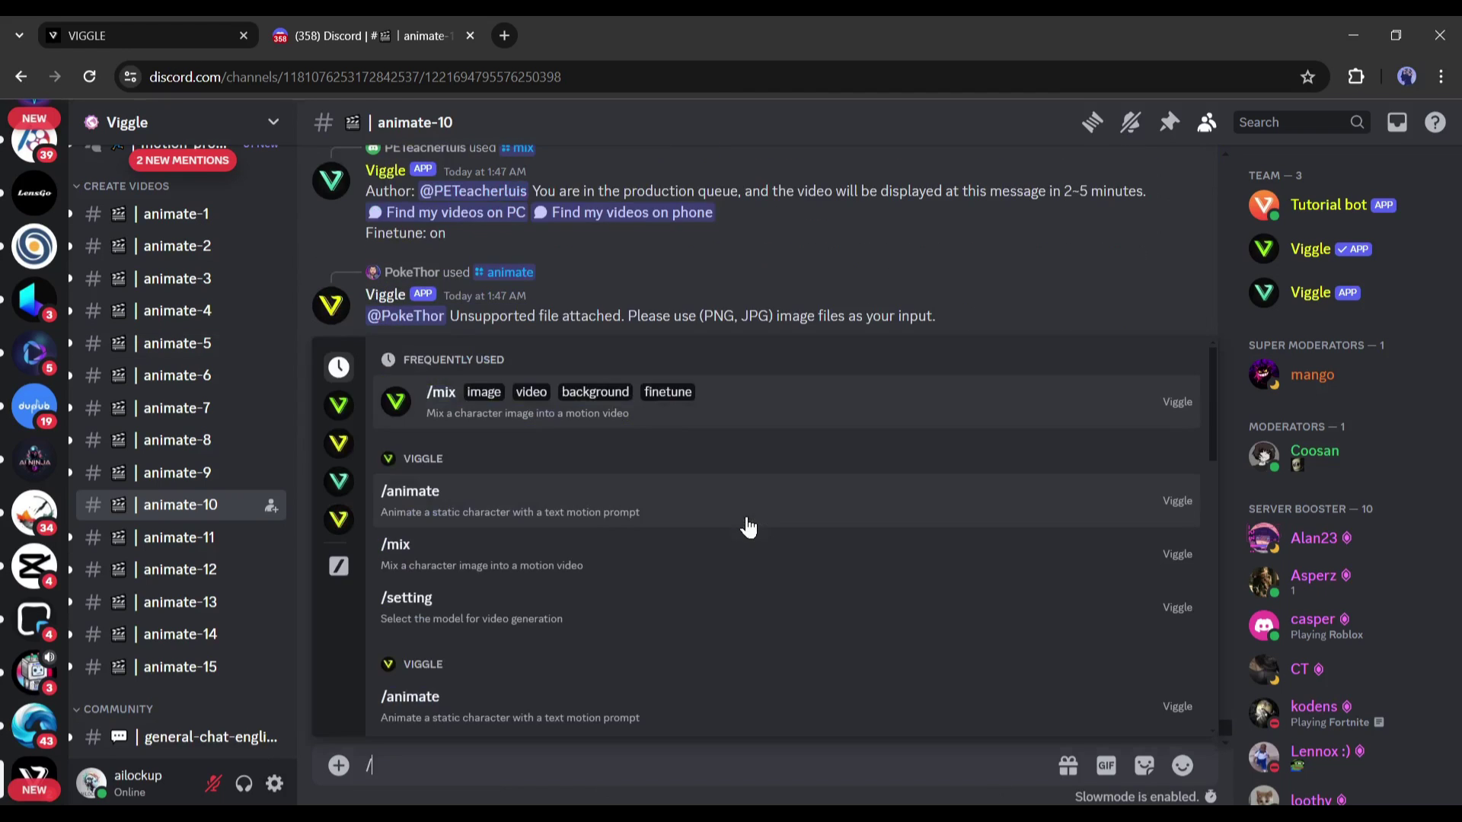
scroll(571, 601, "down", 3)
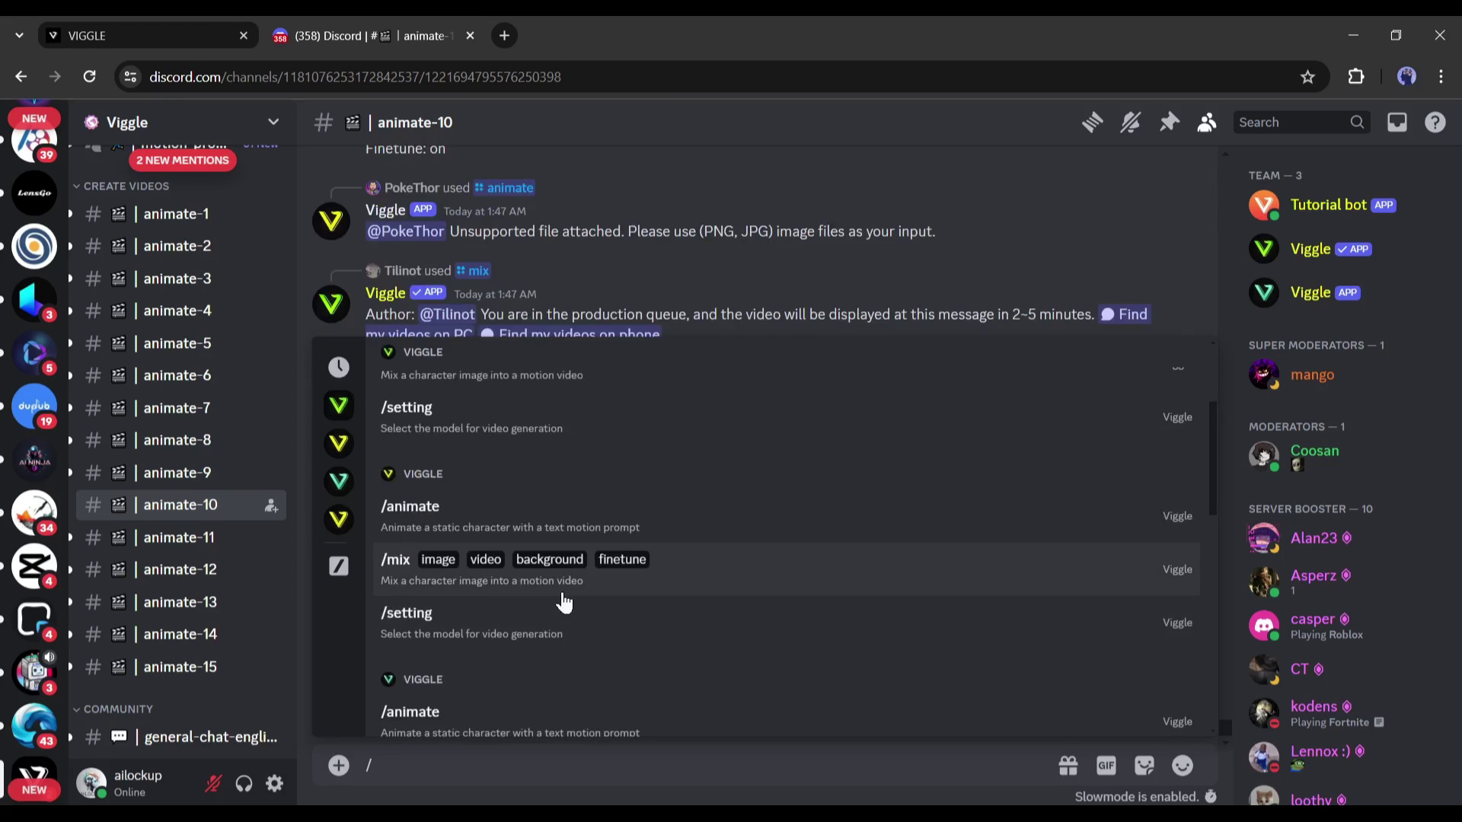
scroll(583, 567, "down", 3)
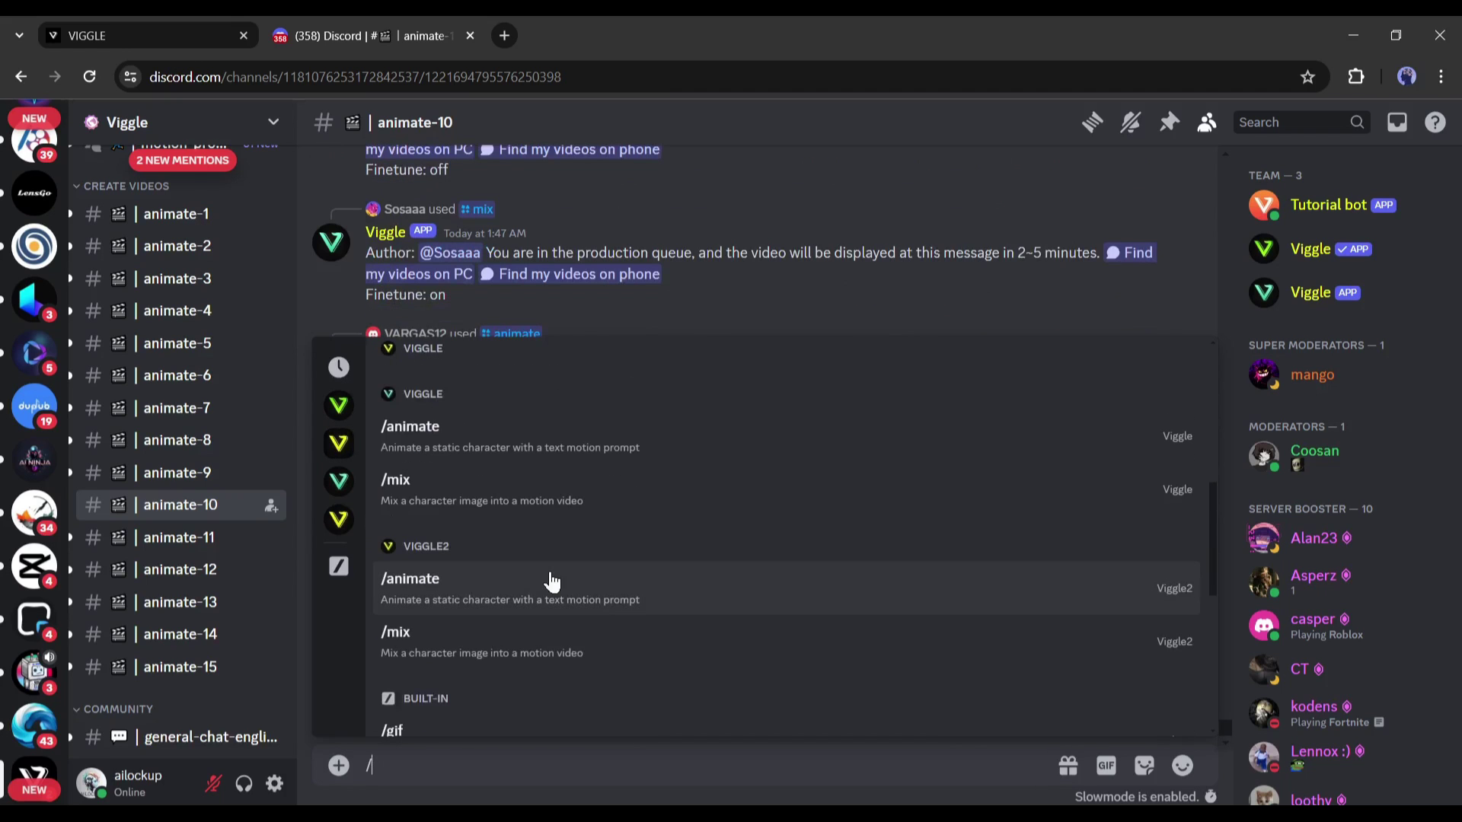
scroll(556, 578, "down", 5)
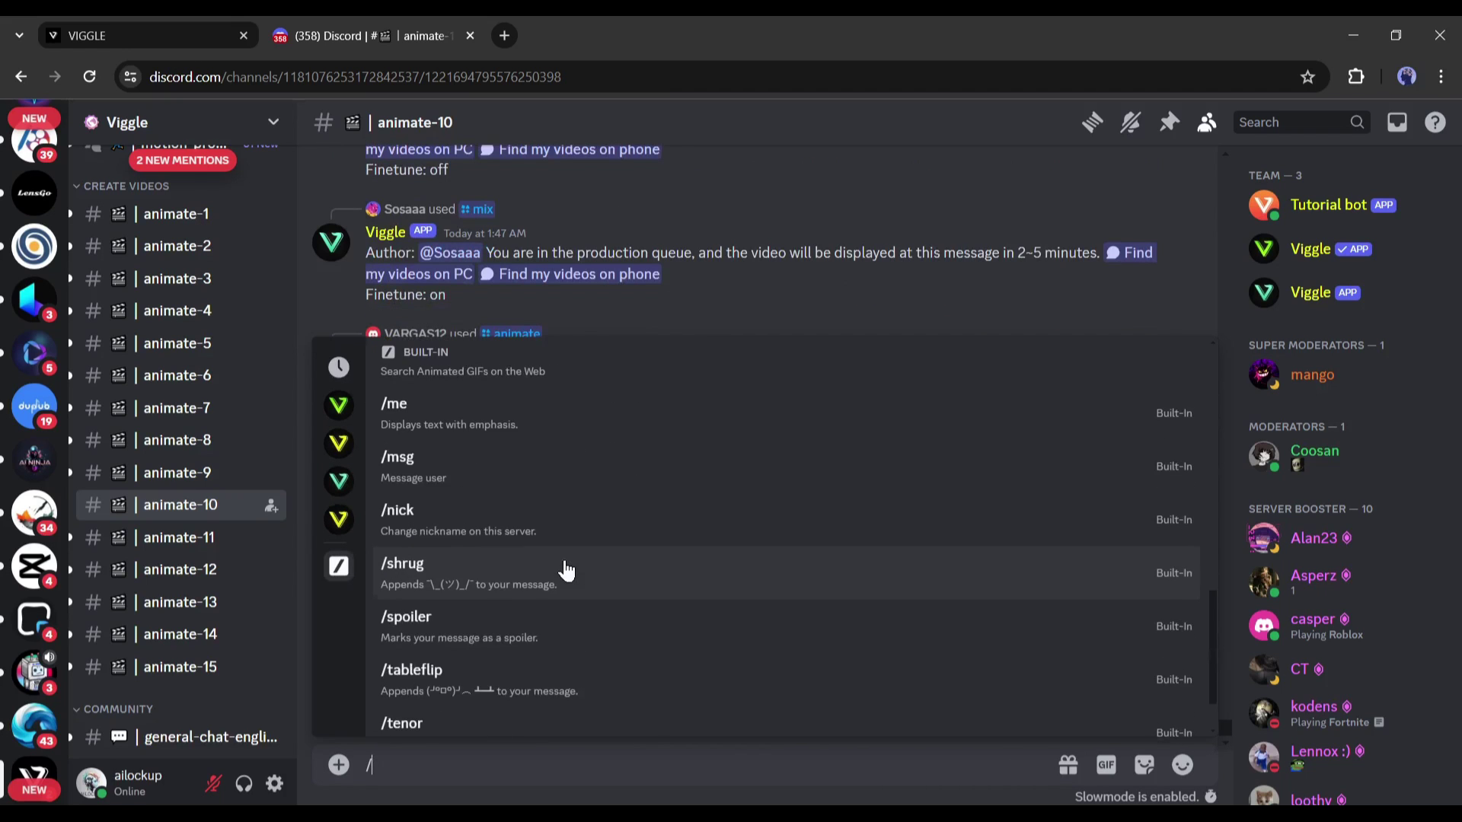
scroll(465, 526, "up", 10)
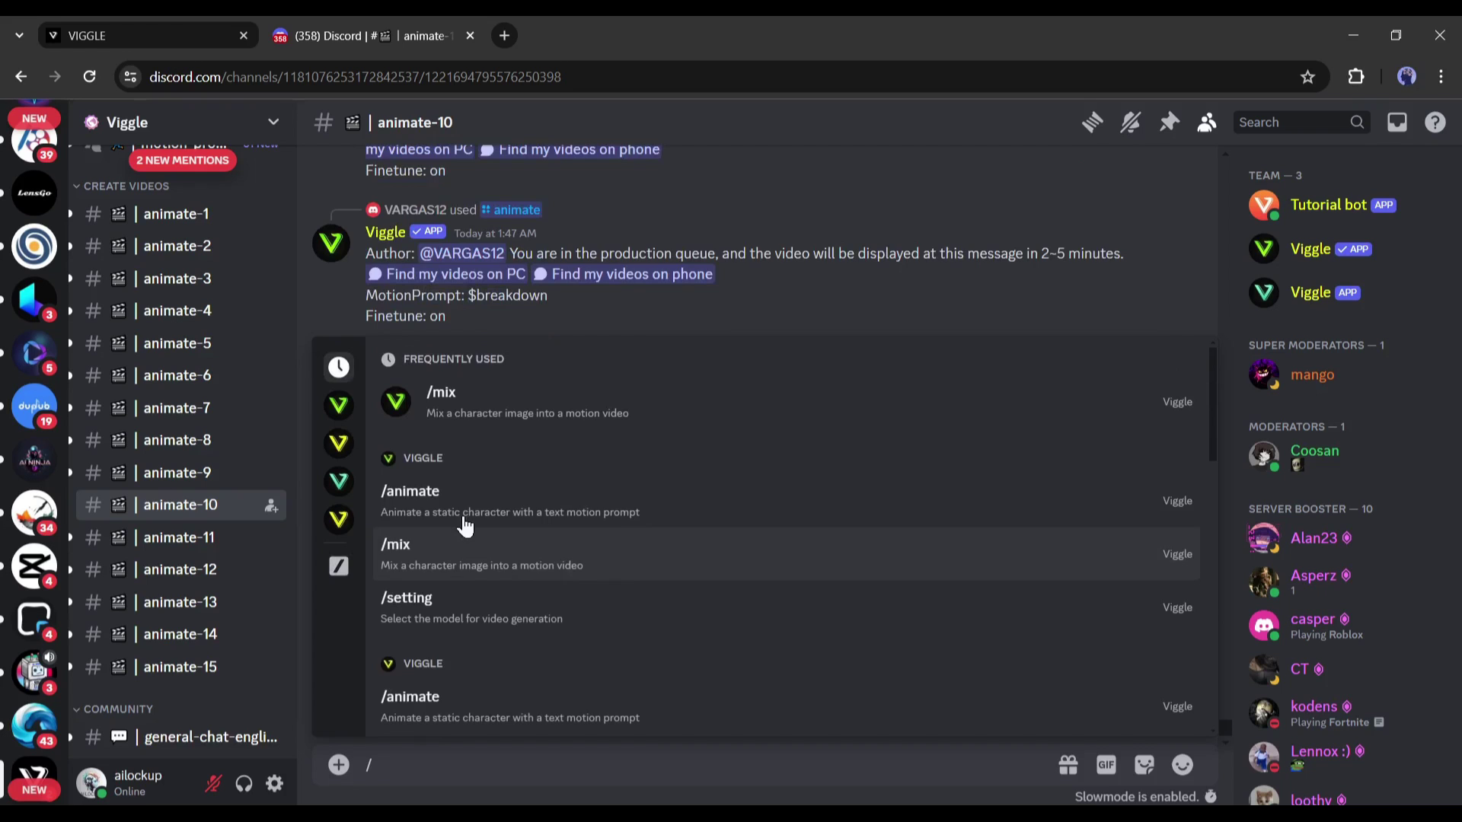
scroll(629, 508, "down", 3)
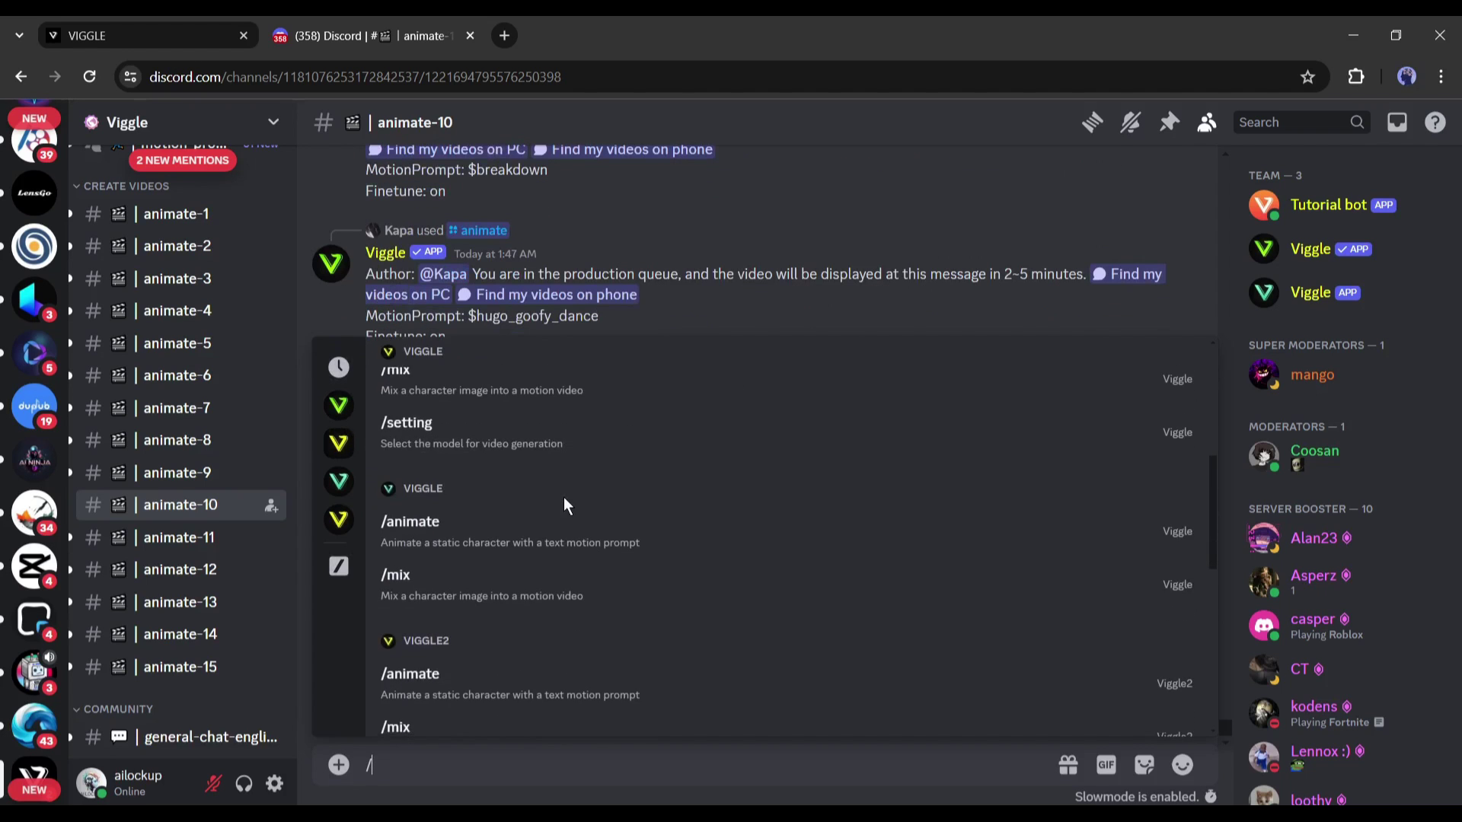
scroll(629, 511, "down", 1)
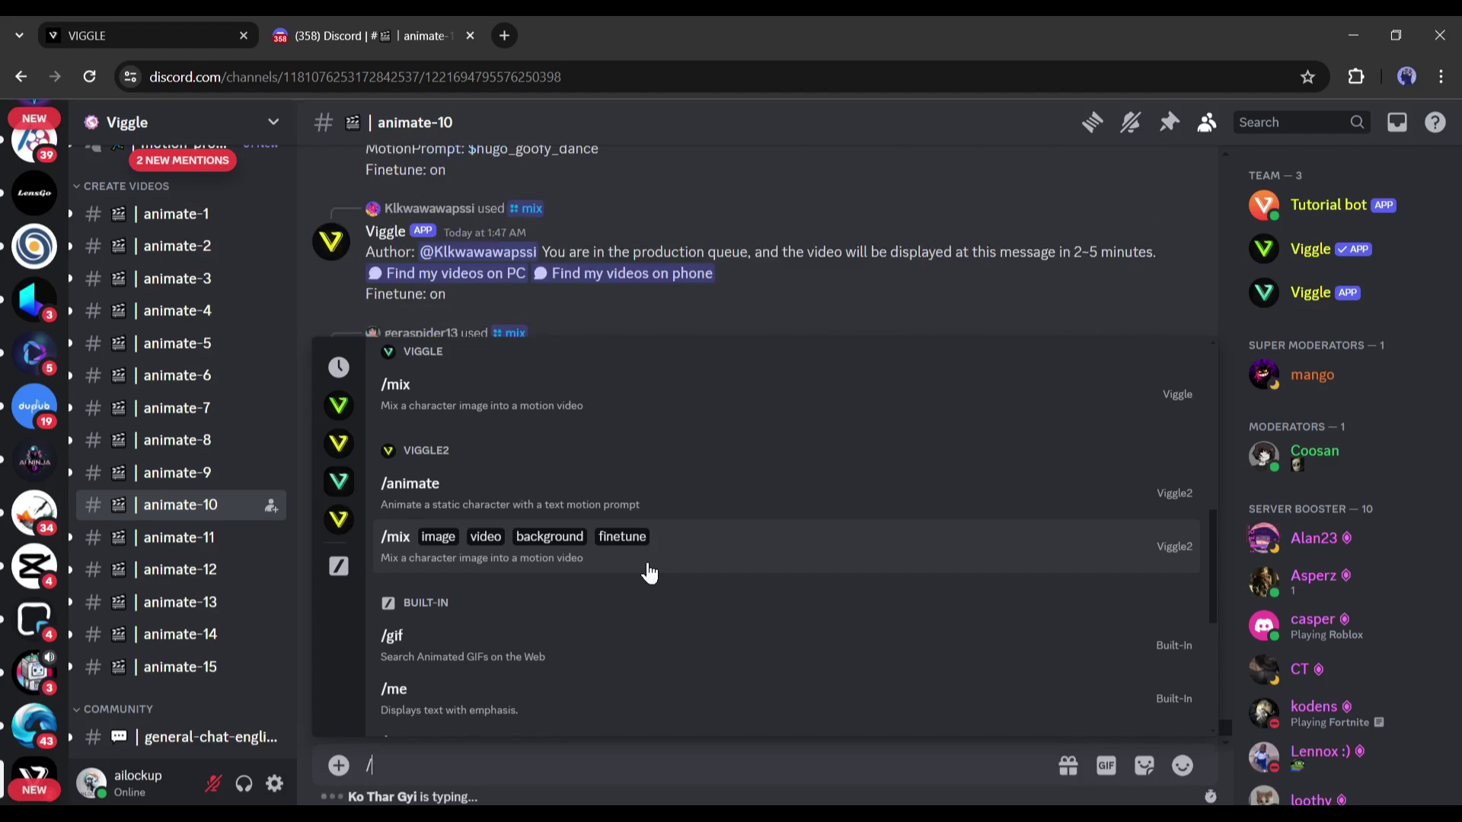
left_click(735, 515)
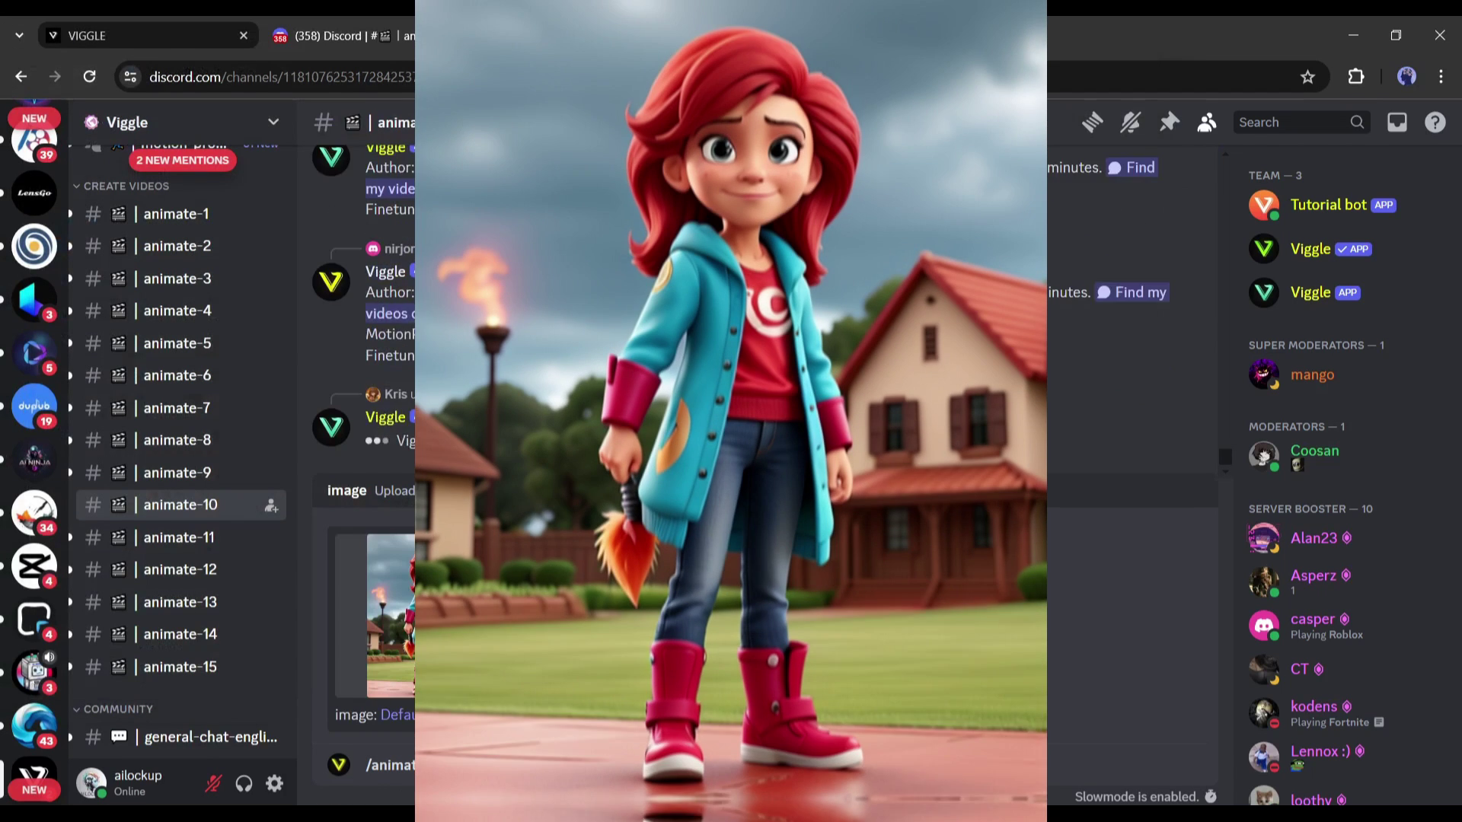
left_click(799, 764)
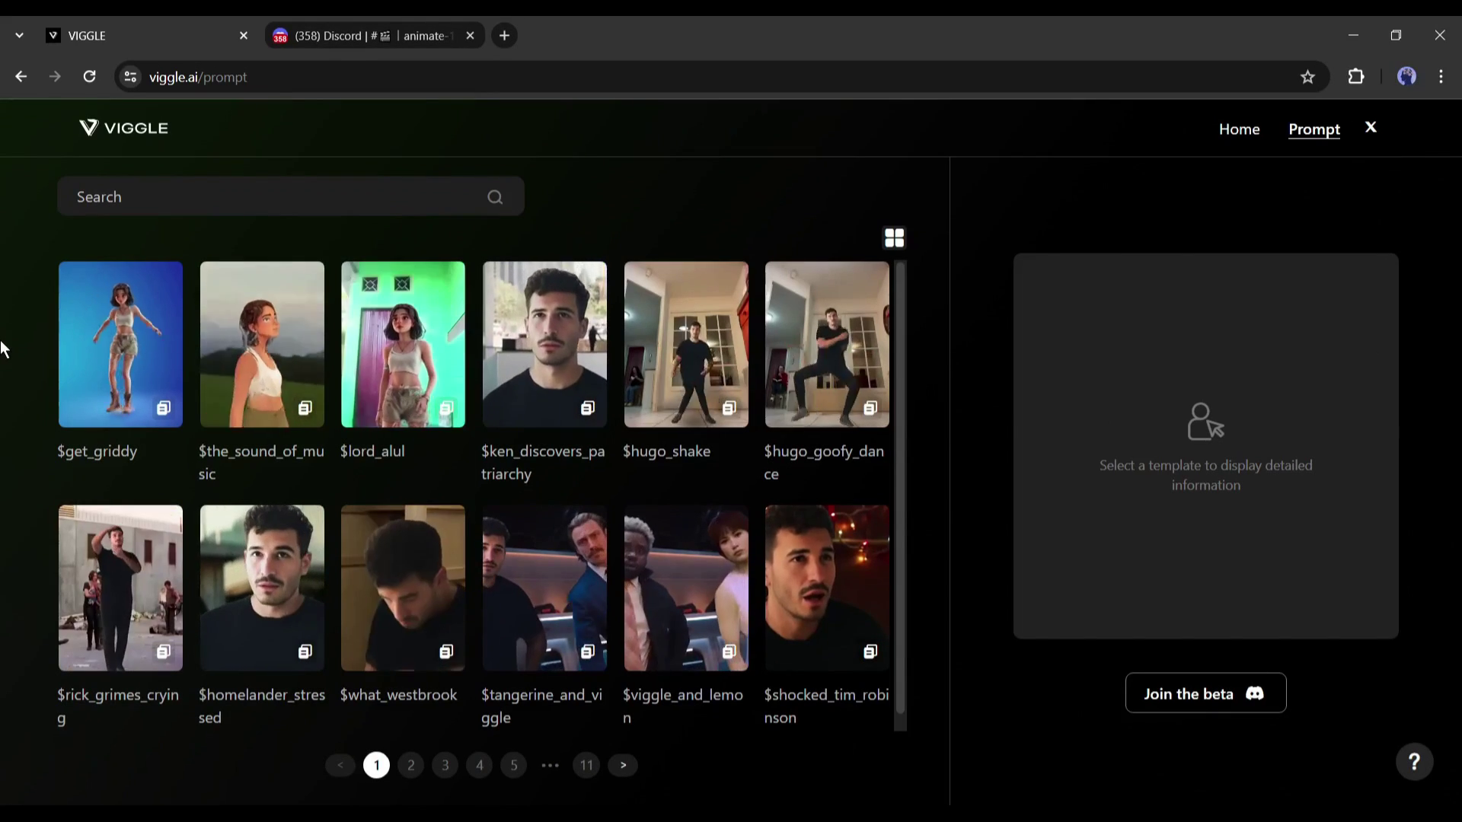
Step: Page through Viggle's templates and copy the $fashion_show_model_catwalk name back into Discord
left_click(409, 772)
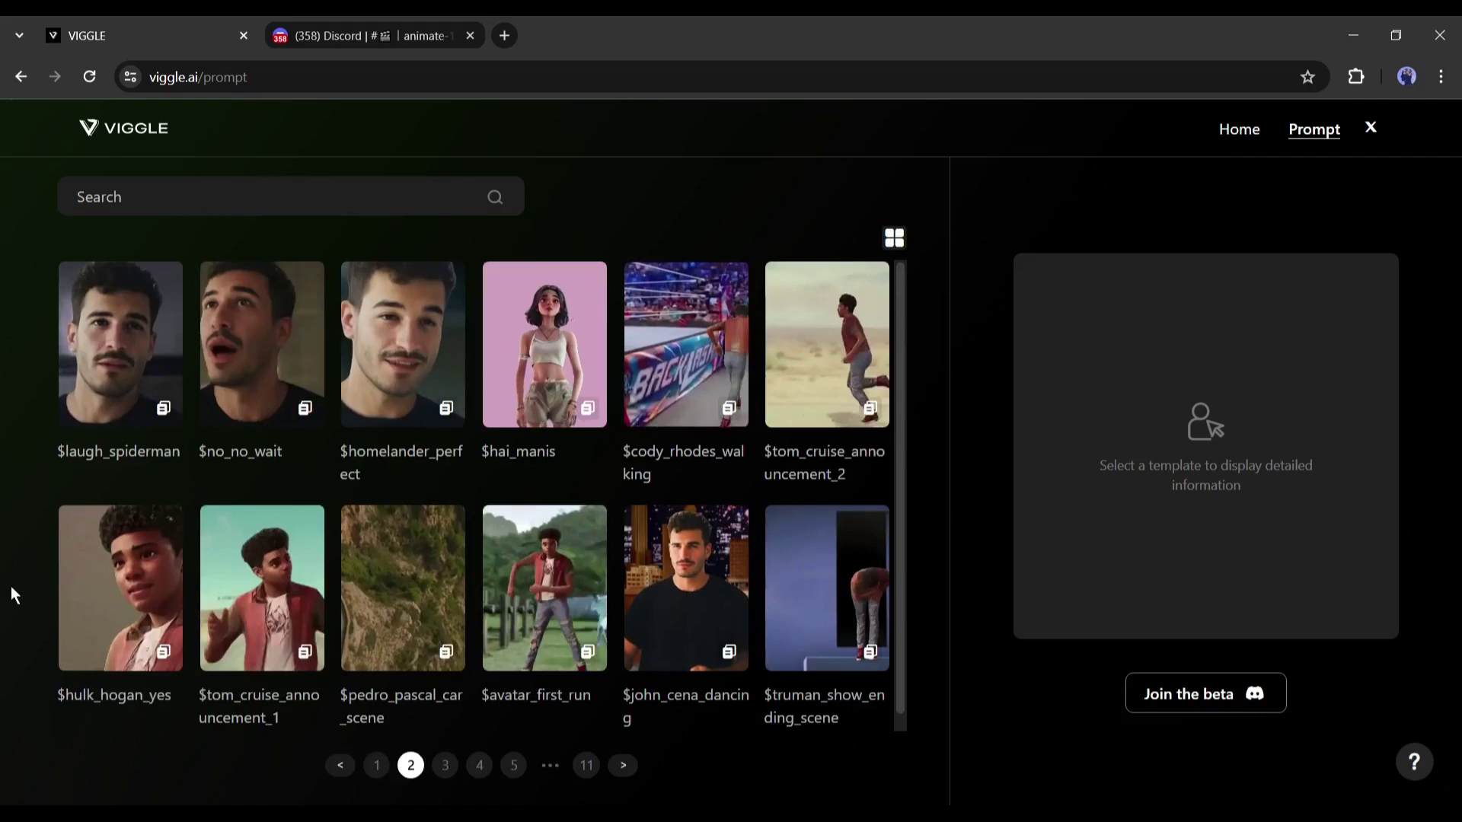
scroll(685, 685, "down", 1)
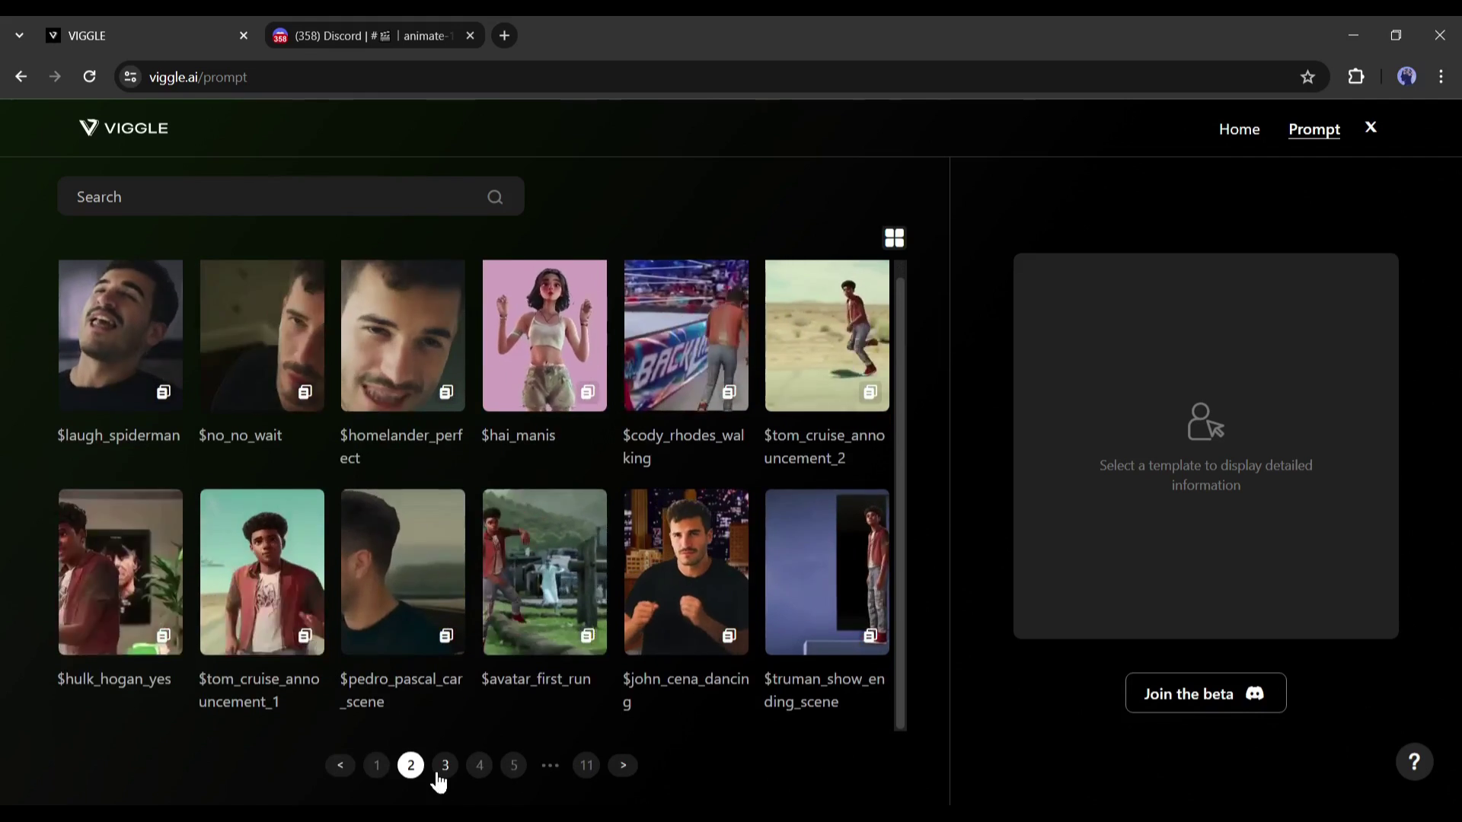
left_click(442, 769)
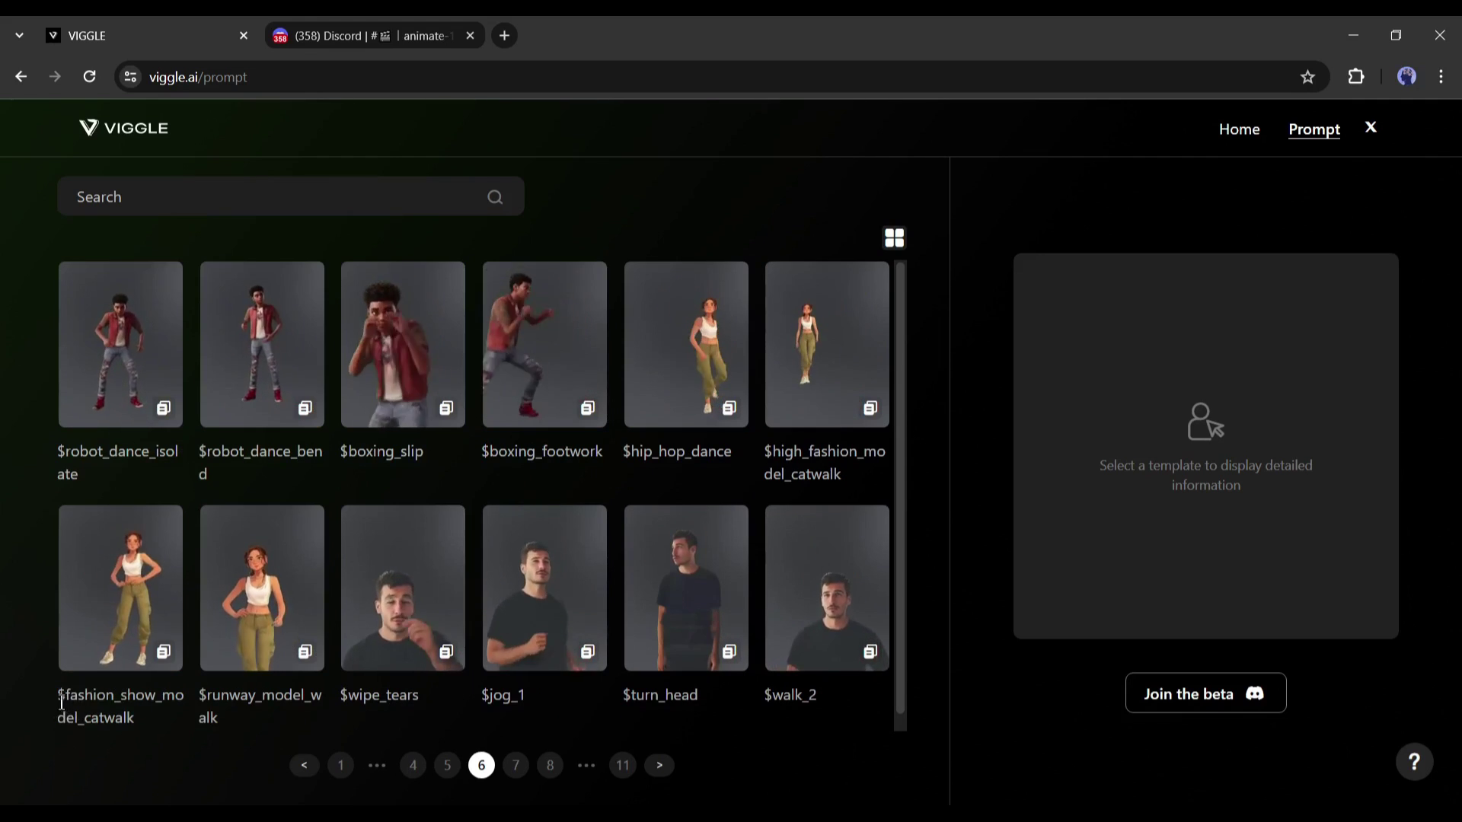
left_click_drag(58, 692, 140, 731)
key("ctrl+c")
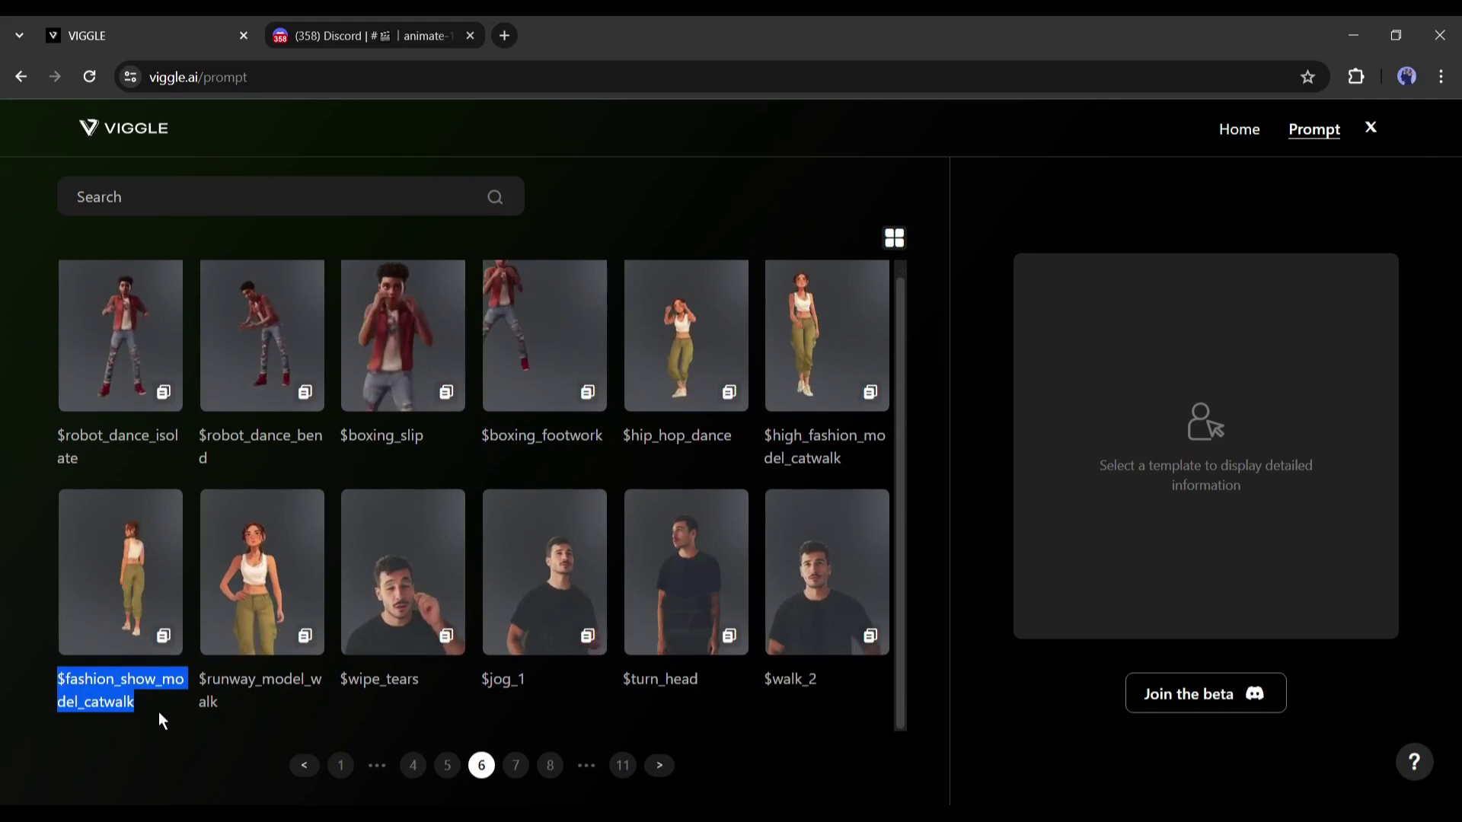
key("ctrl+Tab")
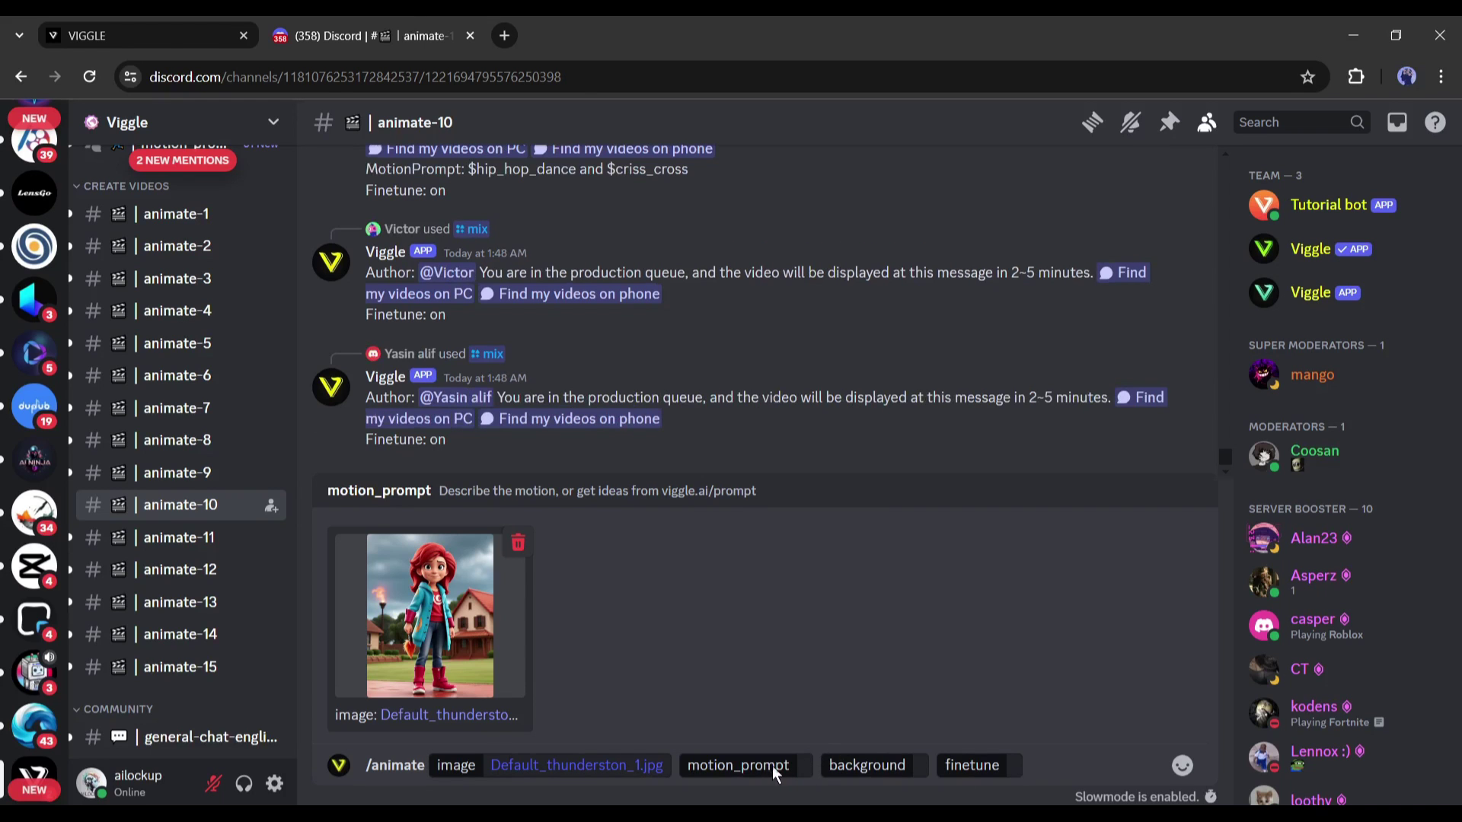
Step: Send /animate with motion $fashion_show_model_catwalk, White background and finetune Off
key("ctrl+v")
left_click(1130, 737)
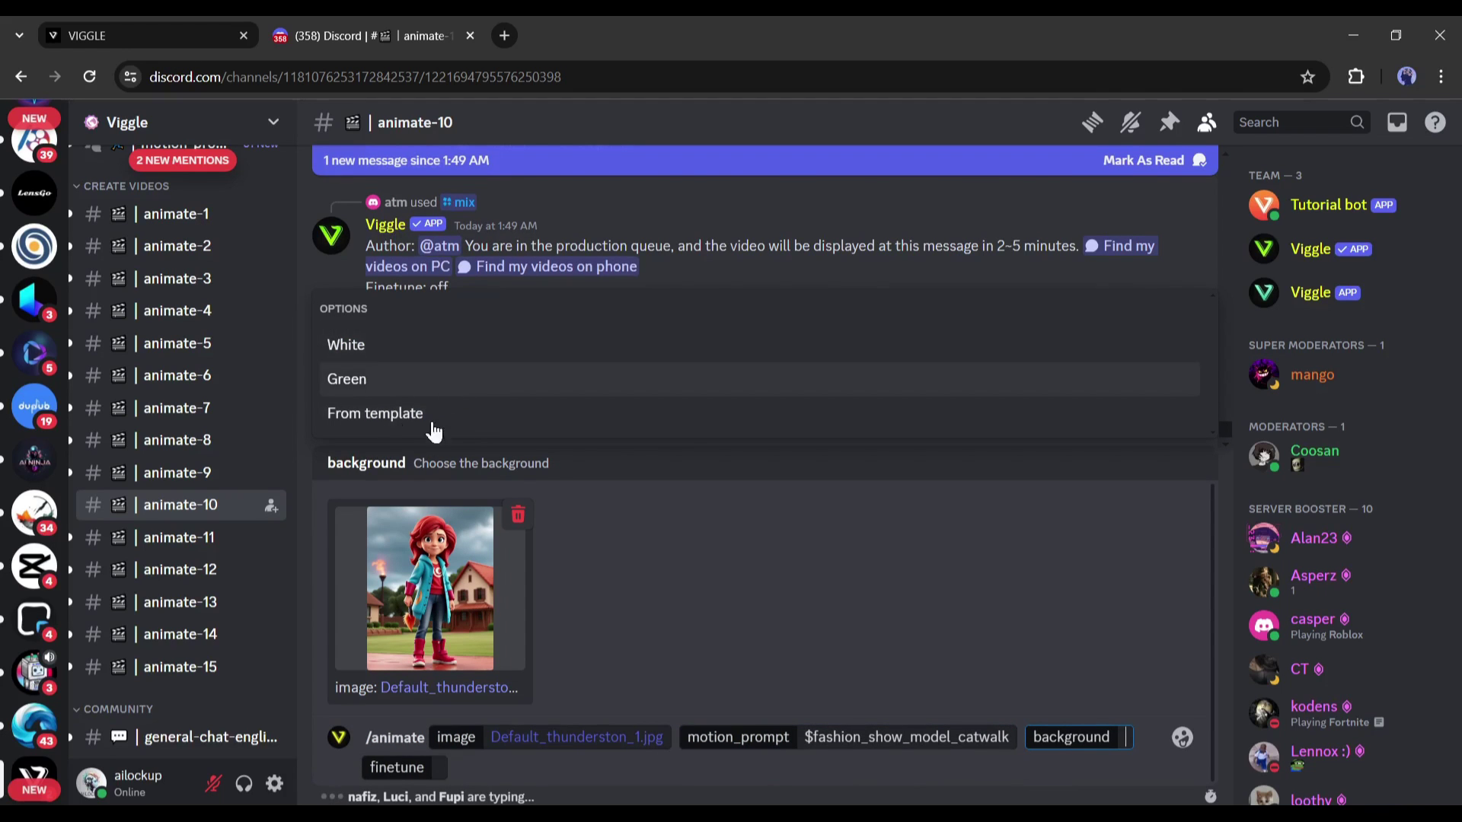
left_click(434, 354)
type("Off")
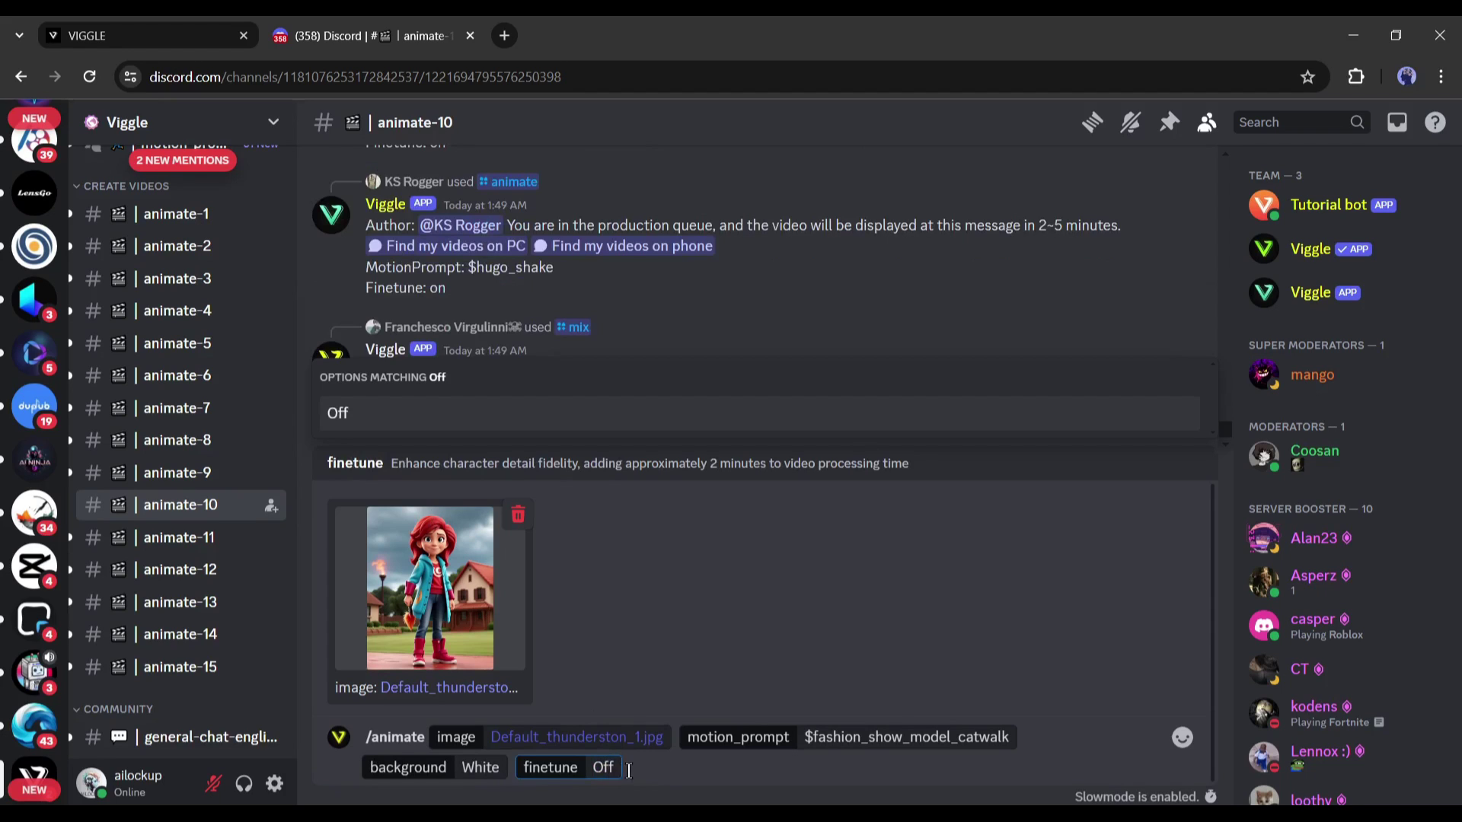
key("Return")
left_click(457, 771)
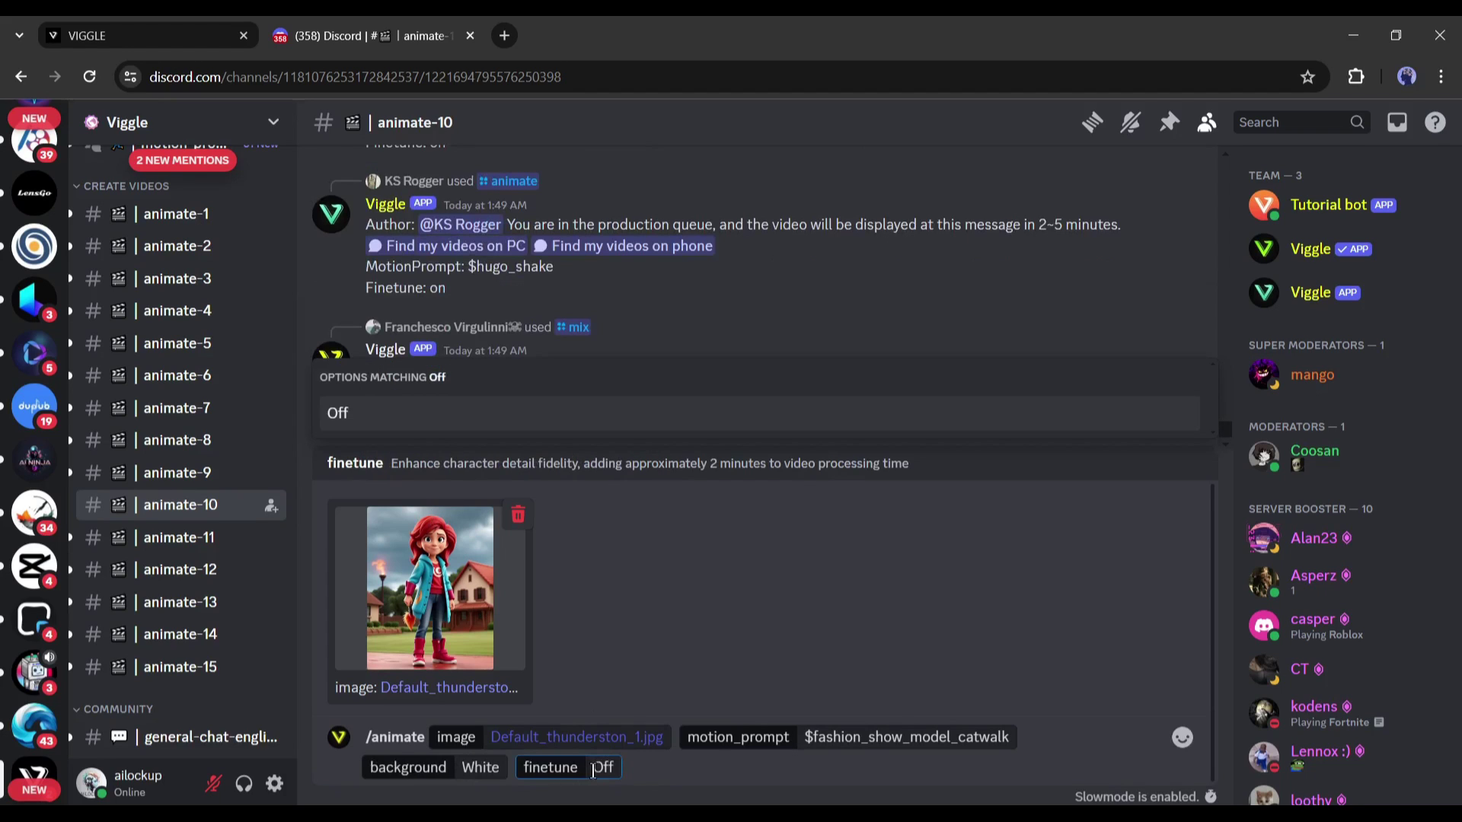
key("Return")
key("Return")
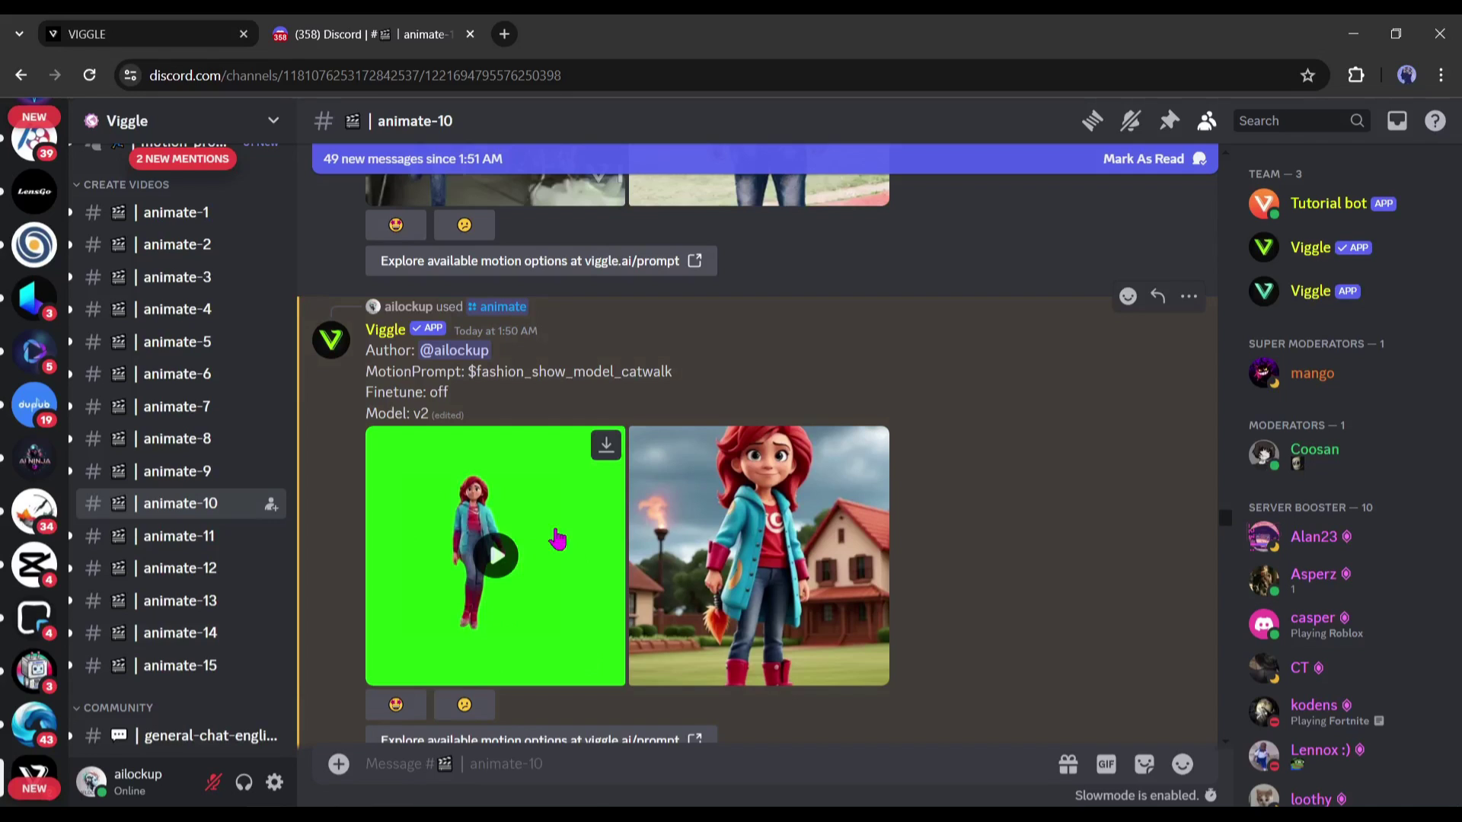
Step: Enlarge the Viggle bot's catwalk video result and play the 8-second clip
left_click(560, 563)
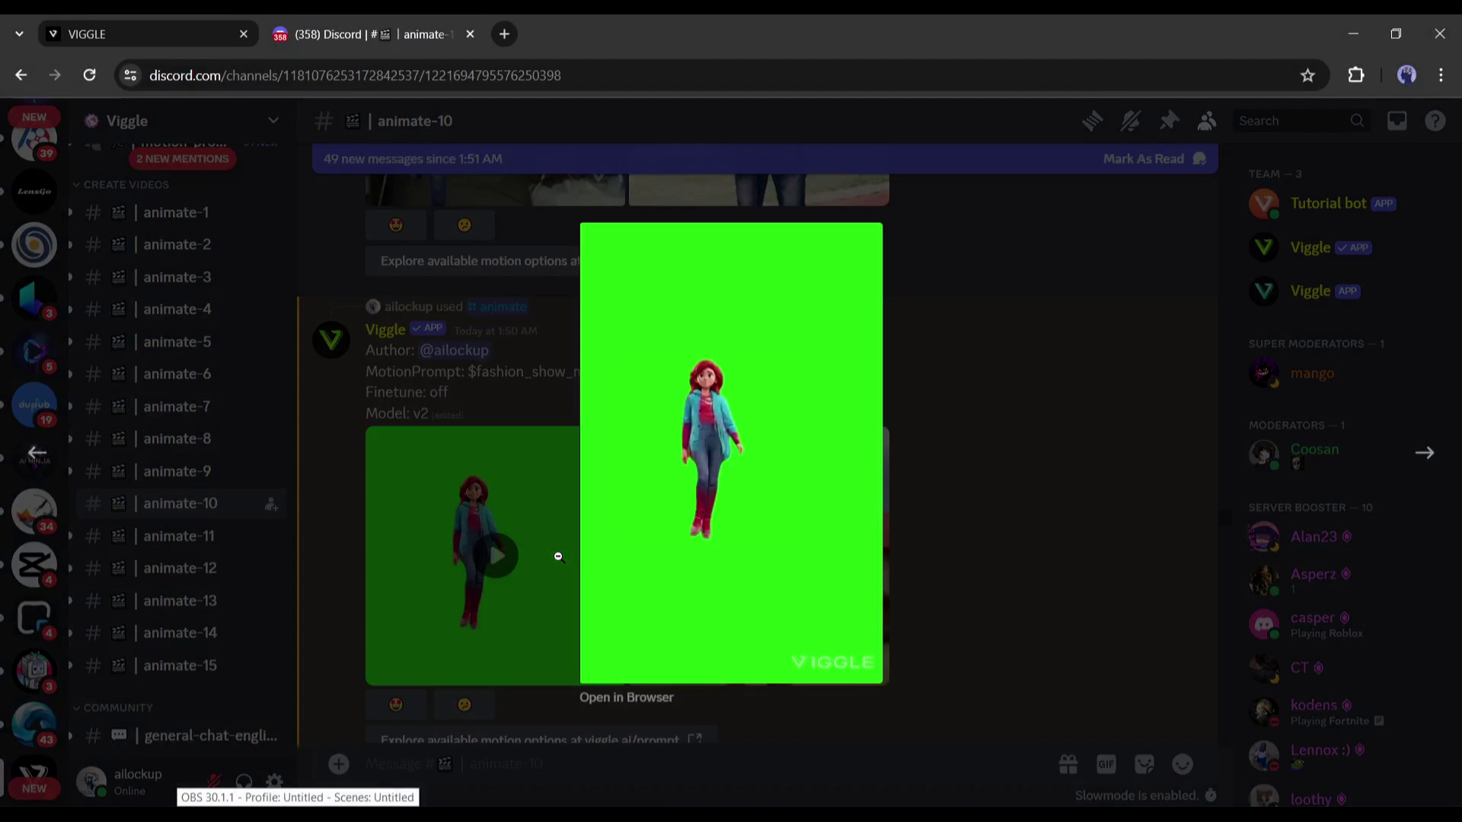
left_click(709, 476)
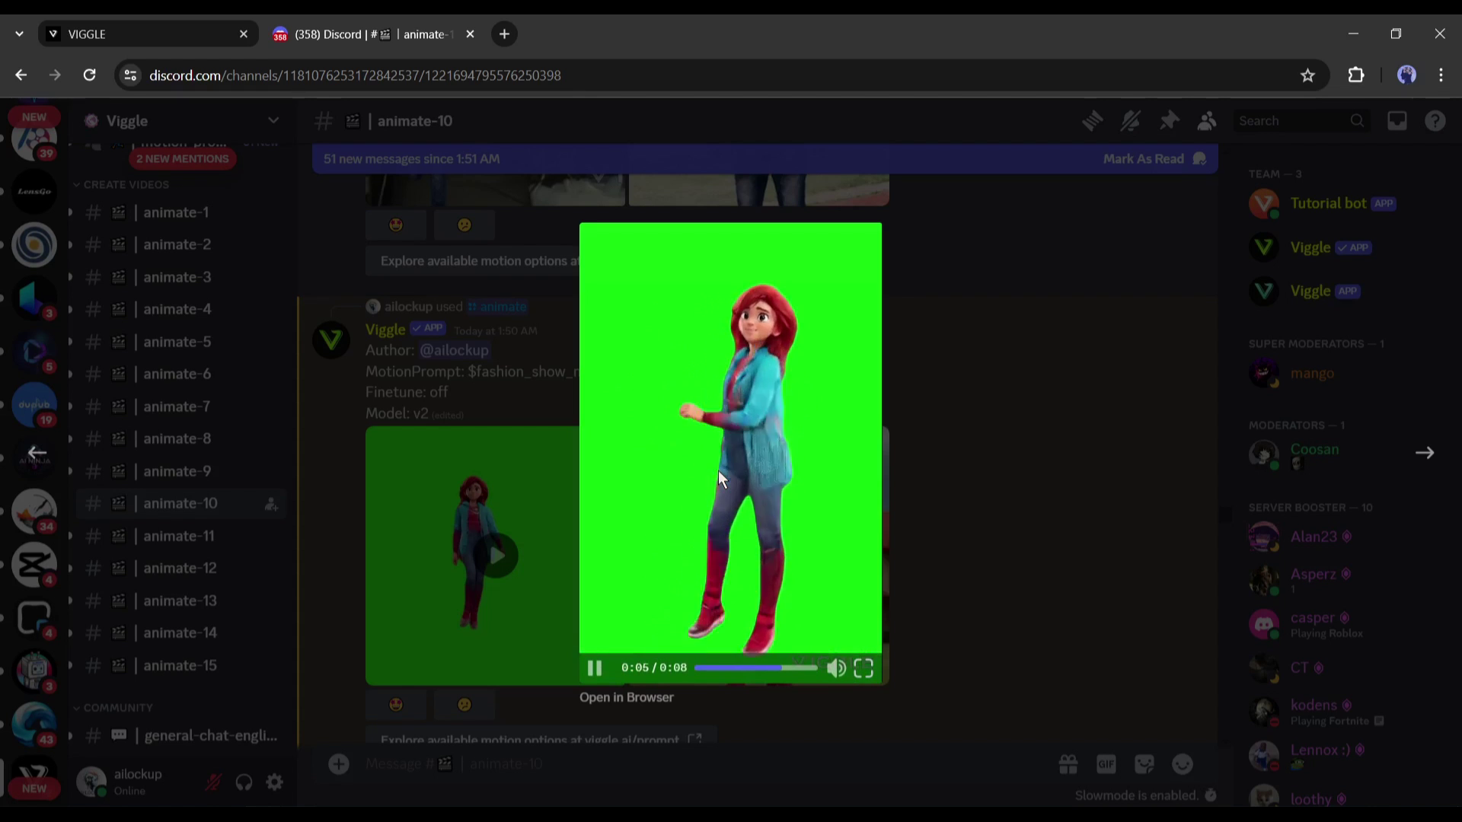
Step: Resend the animate request with a White background and finetune On
key("Escape")
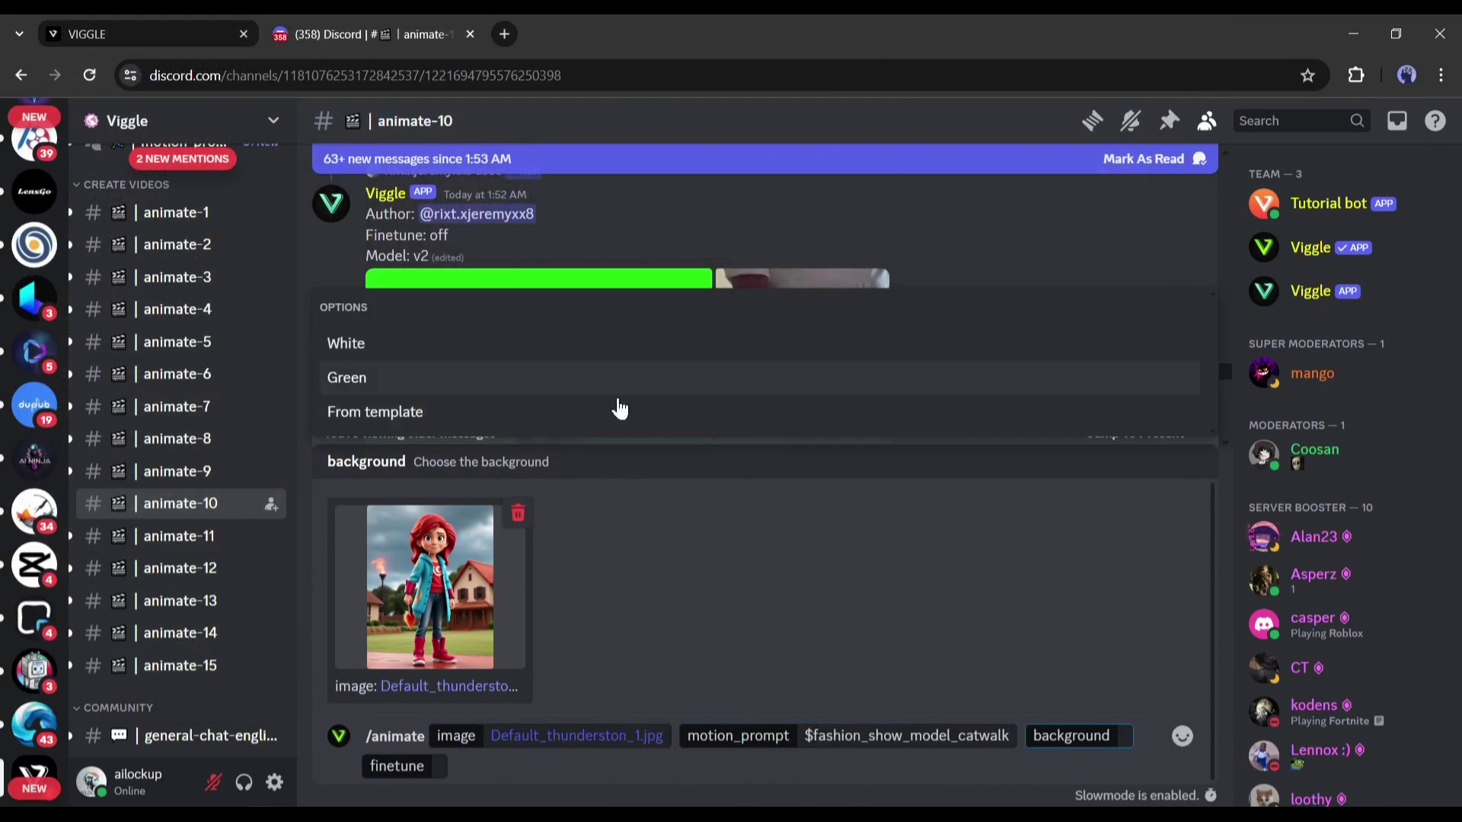
left_click(457, 346)
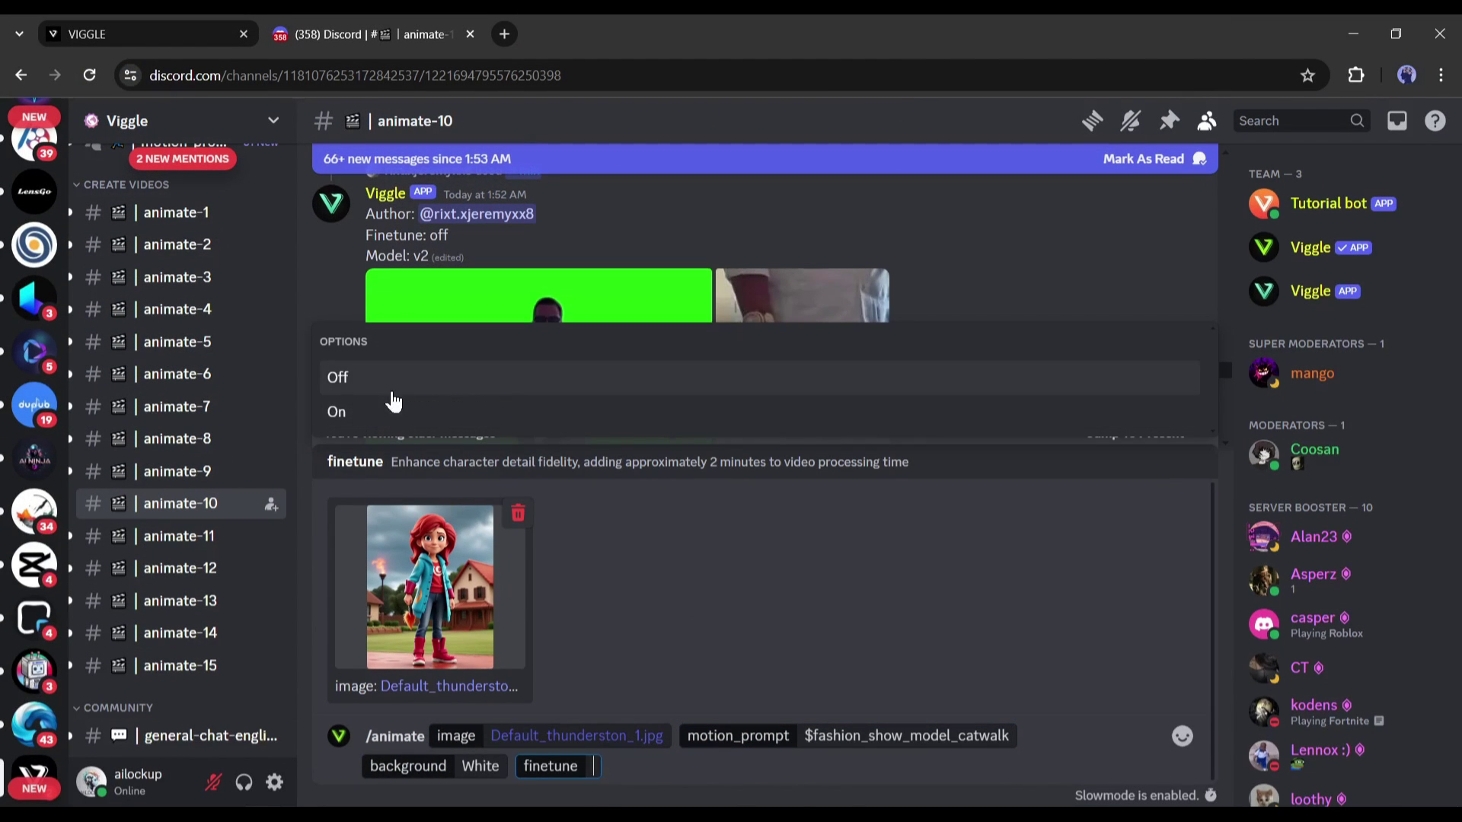
left_click(392, 403)
key("Return")
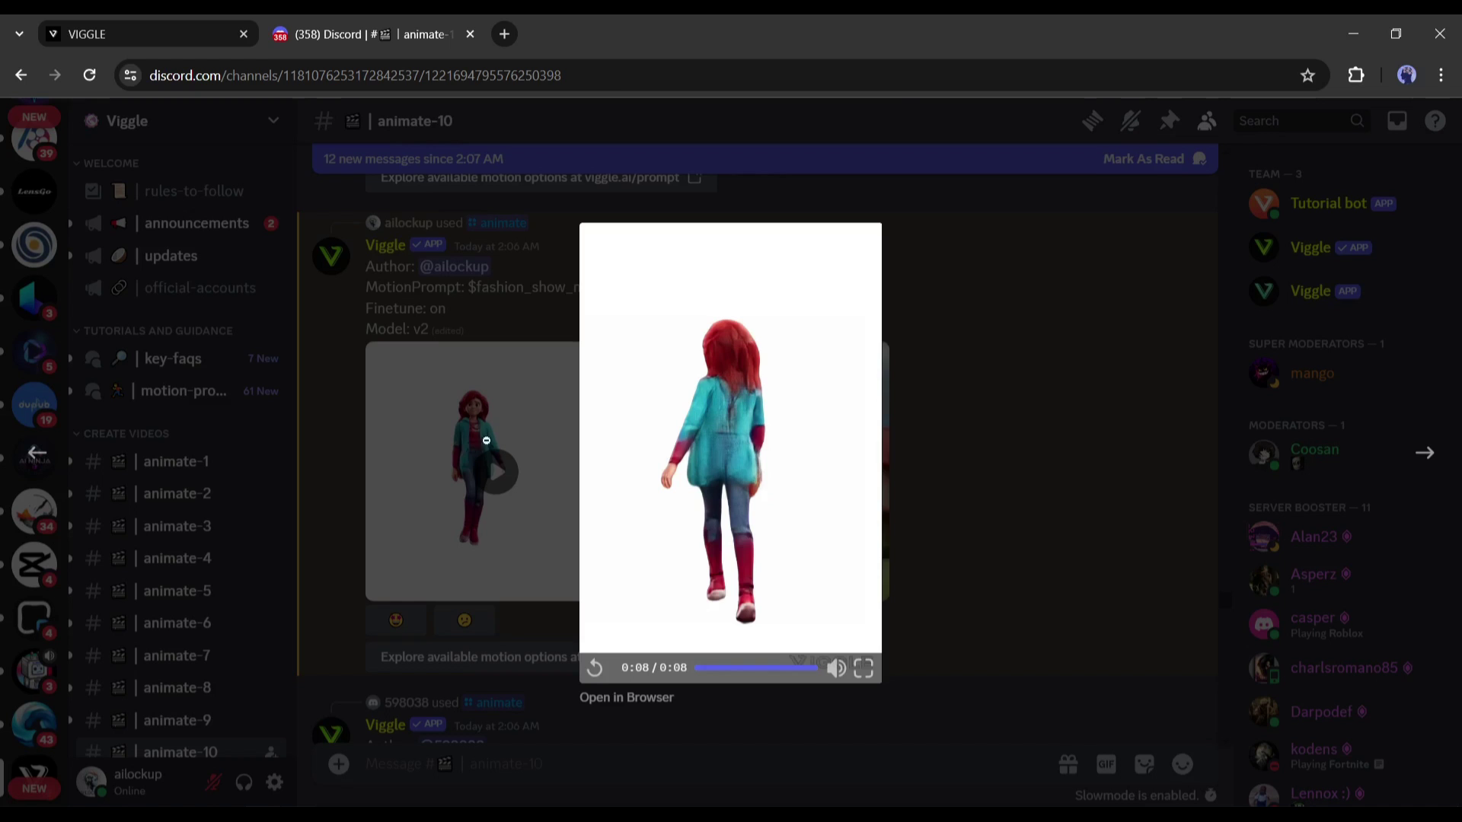
Step: Download the white-background catwalk animation as video.mp4
left_click(909, 383)
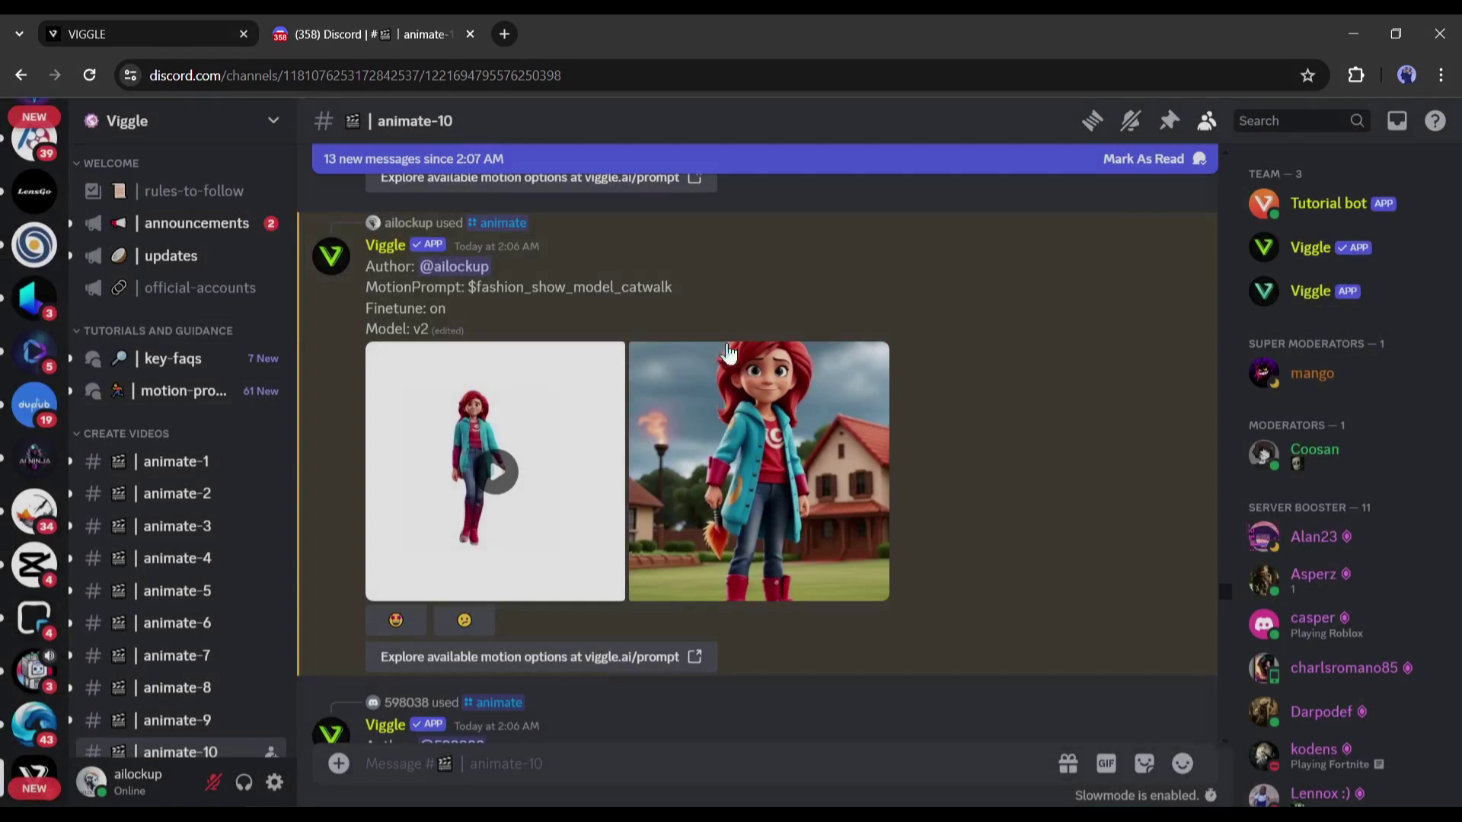
left_click(606, 362)
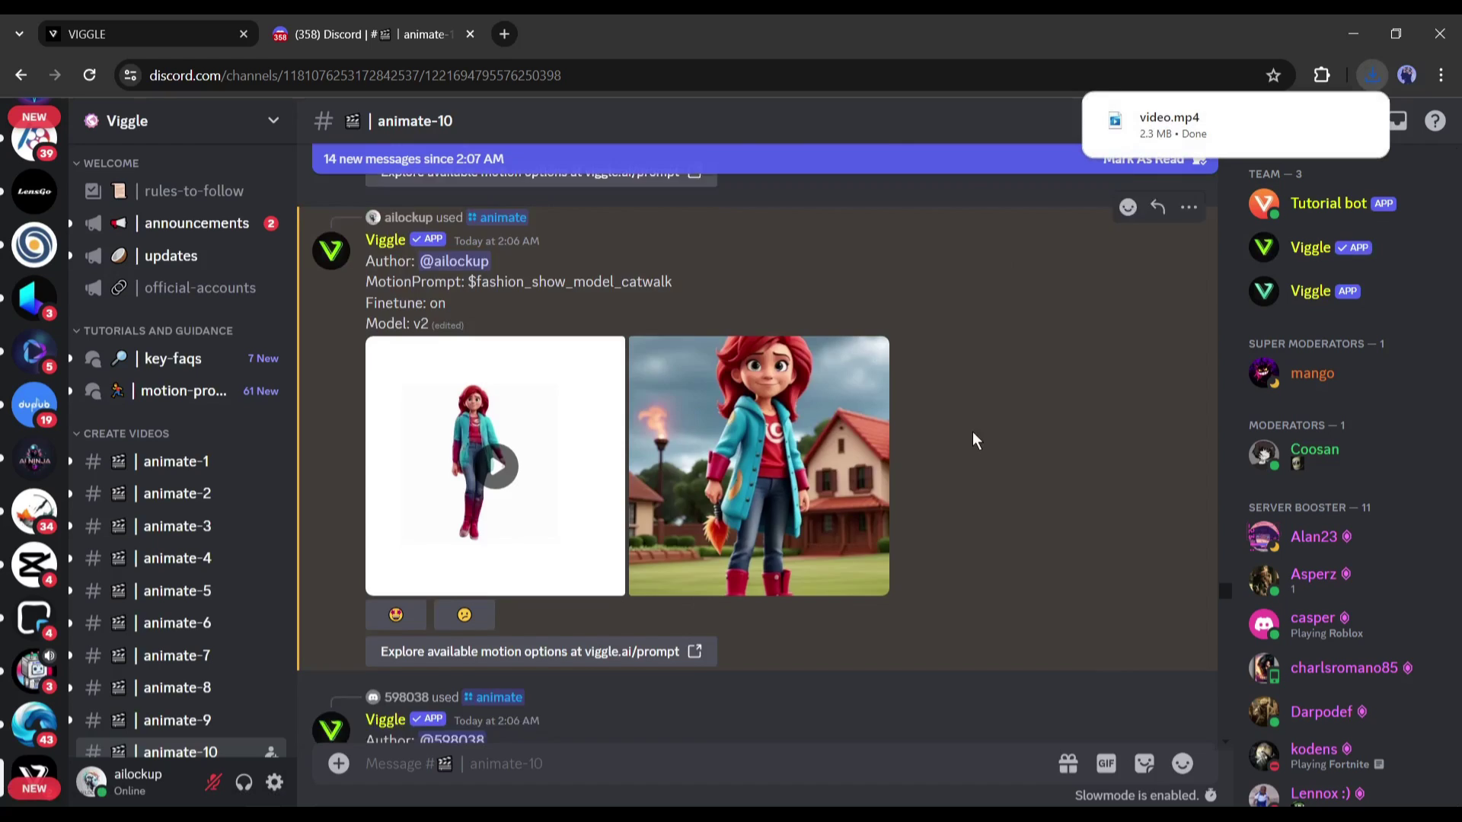
scroll(994, 426, "down", 5)
scroll(1034, 480, "down", 10)
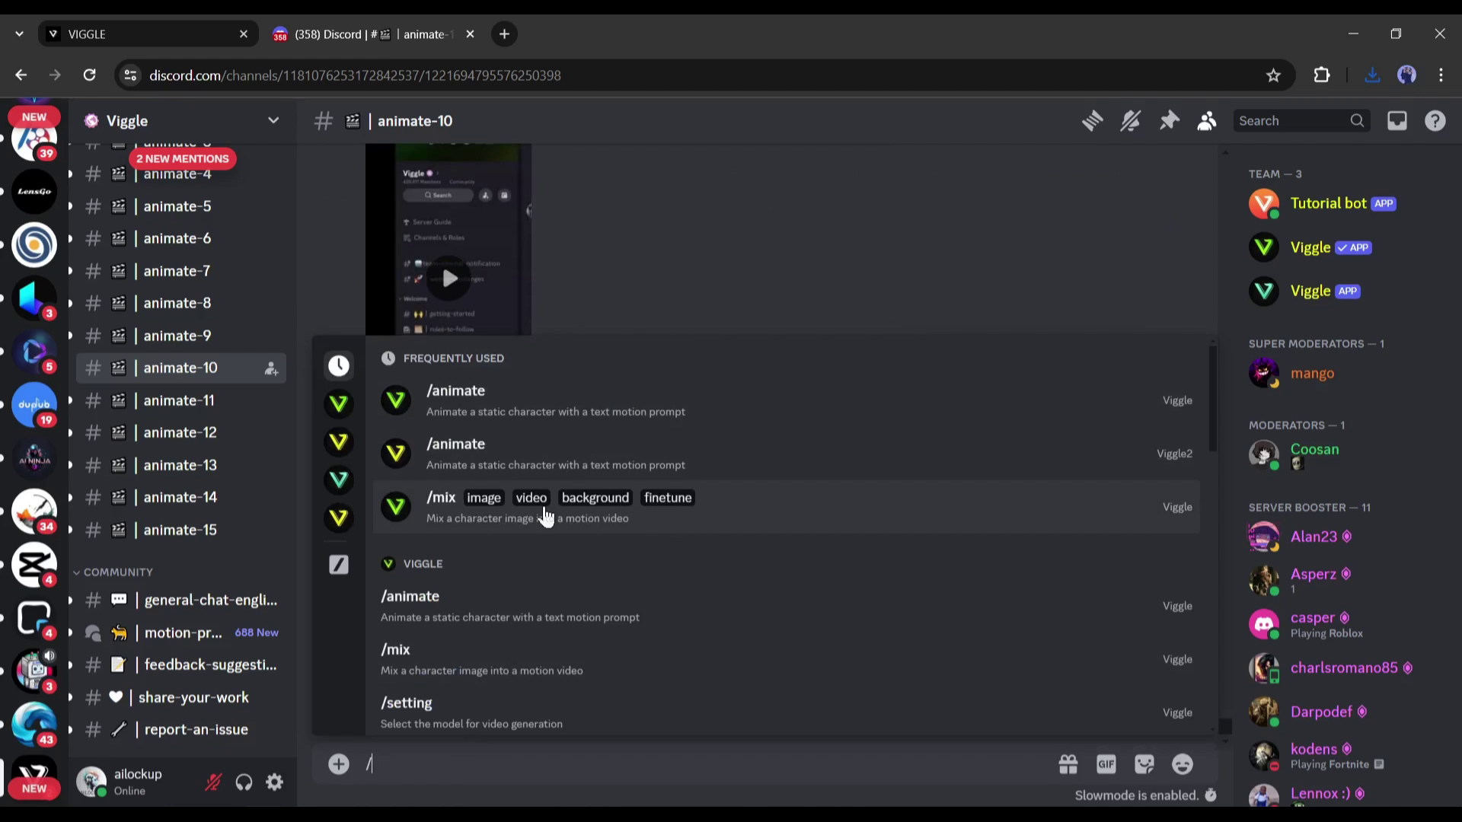
Step: Set up /mix with the boy-with-glasses image, the dancer video, Green background and finetune On
left_click(542, 531)
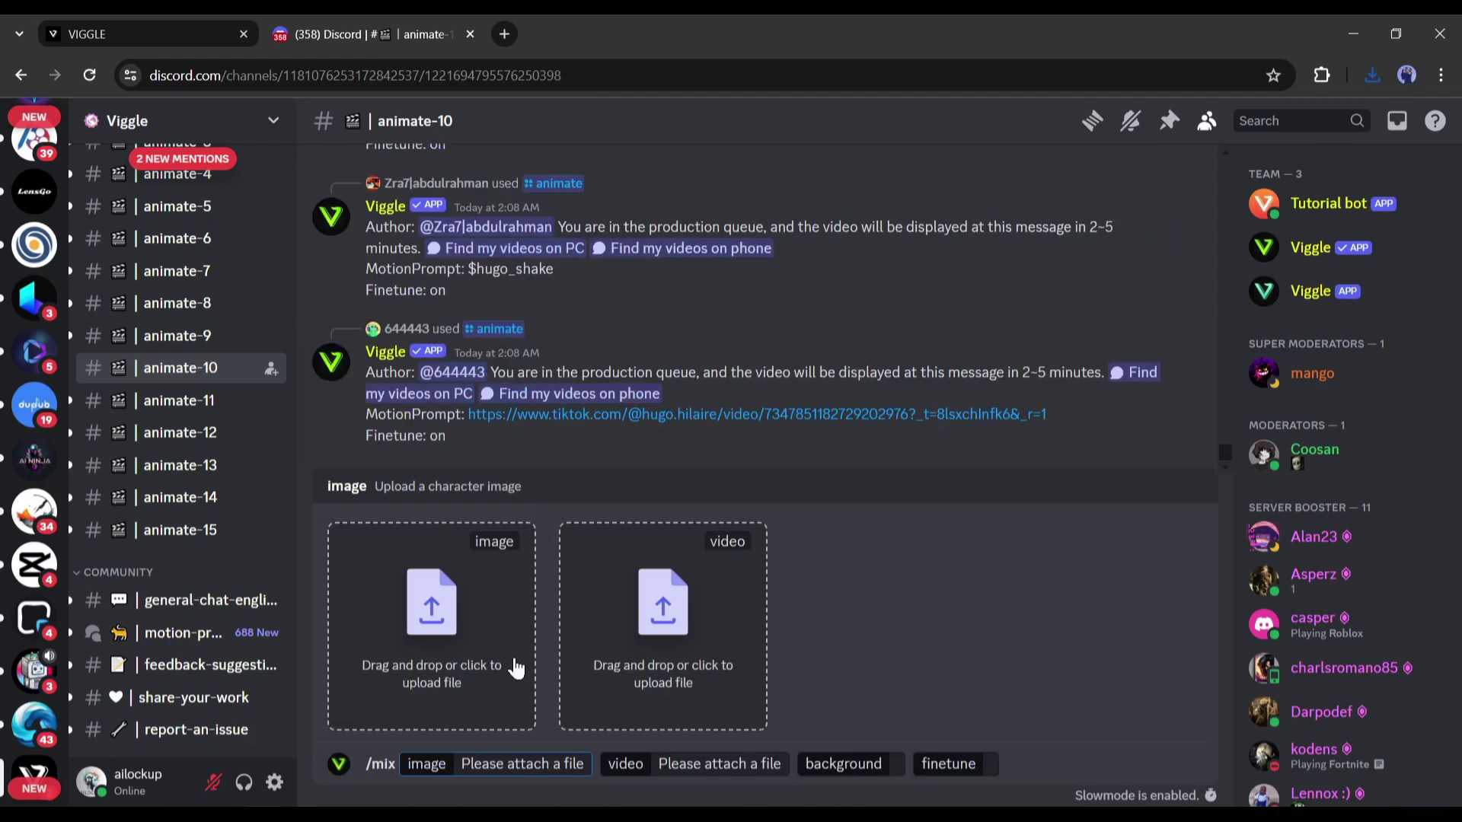
left_click(727, 689)
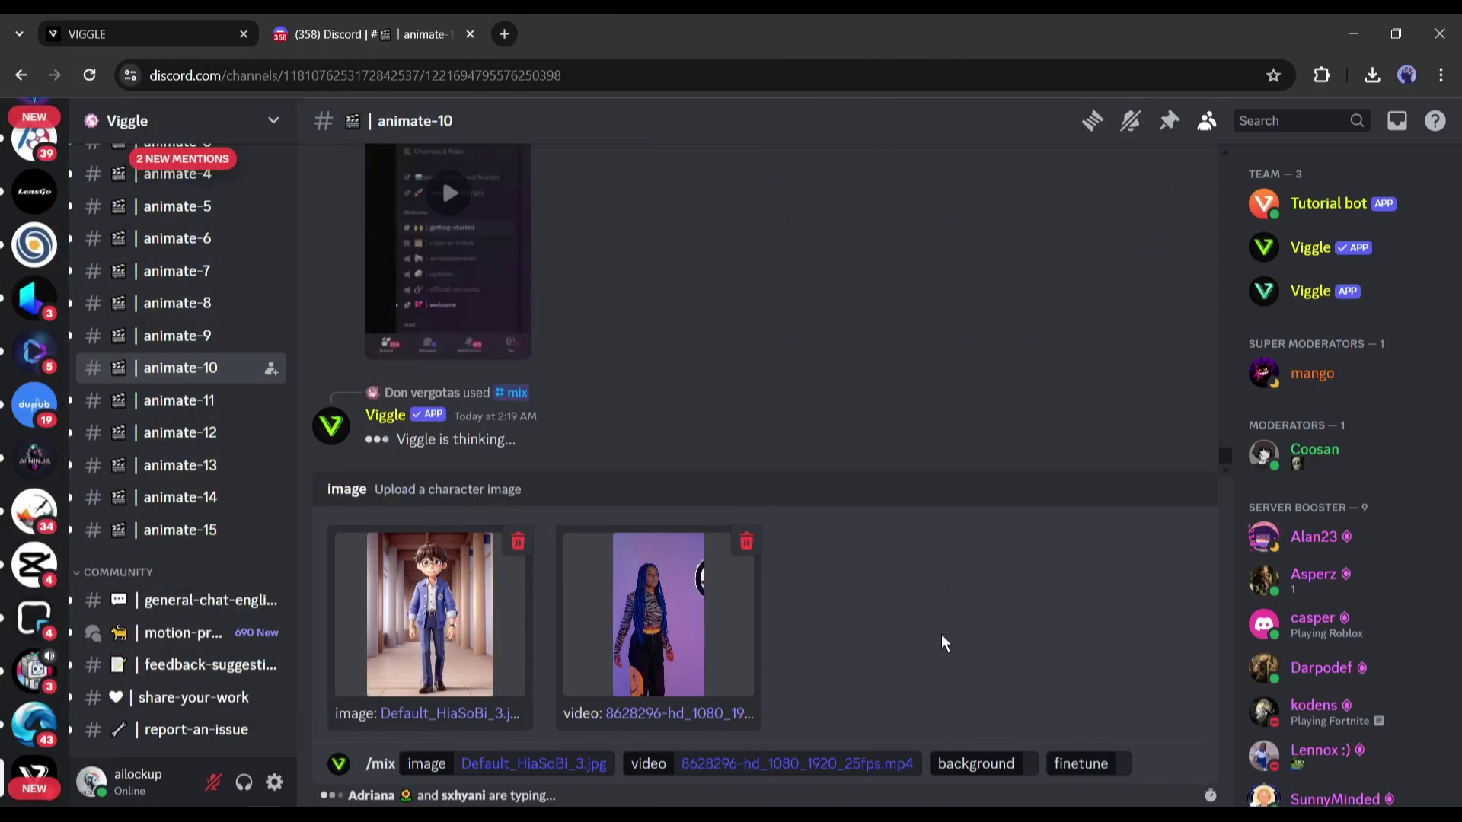
left_click(1022, 759)
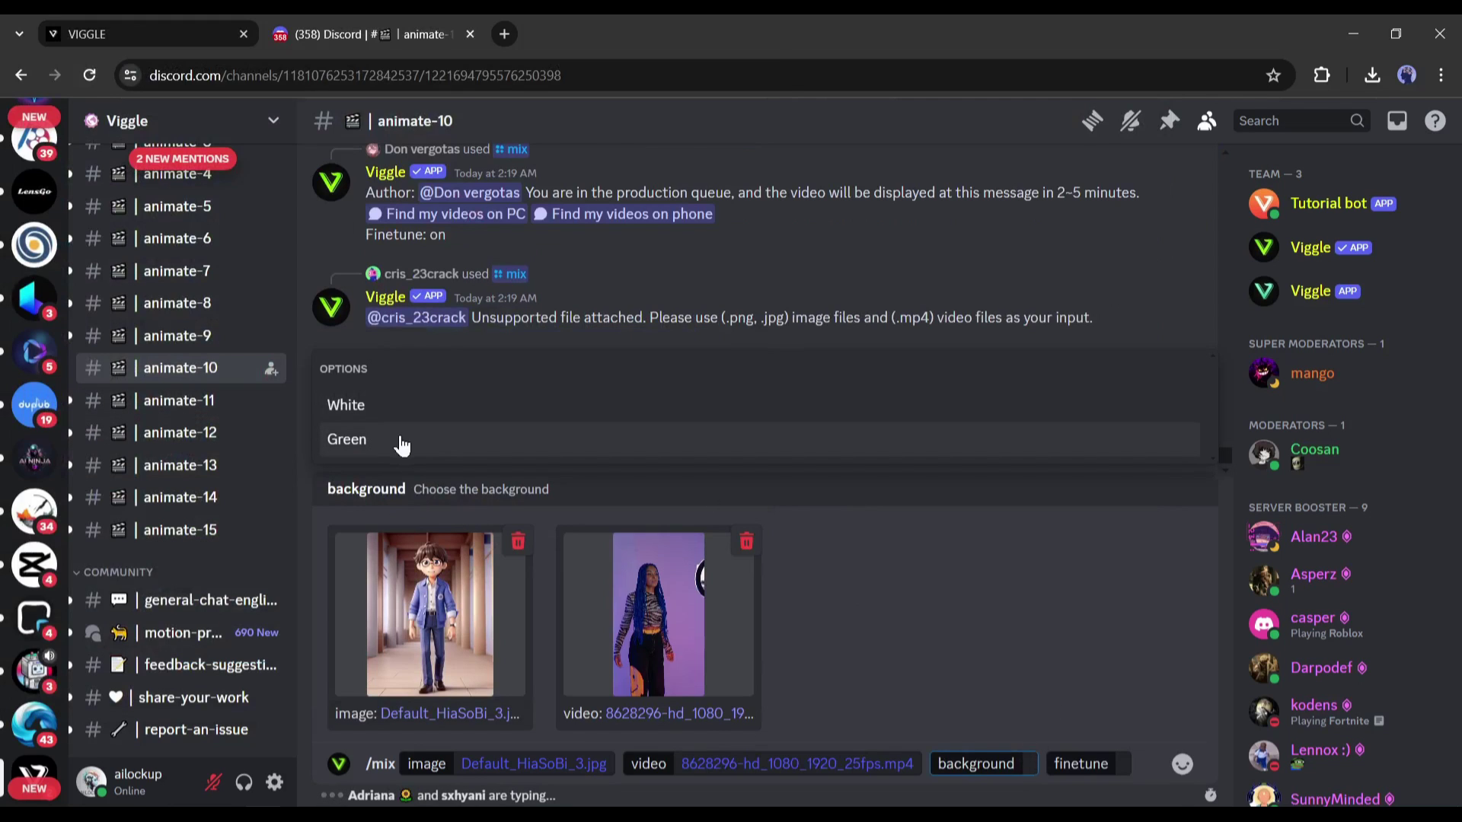
left_click(402, 443)
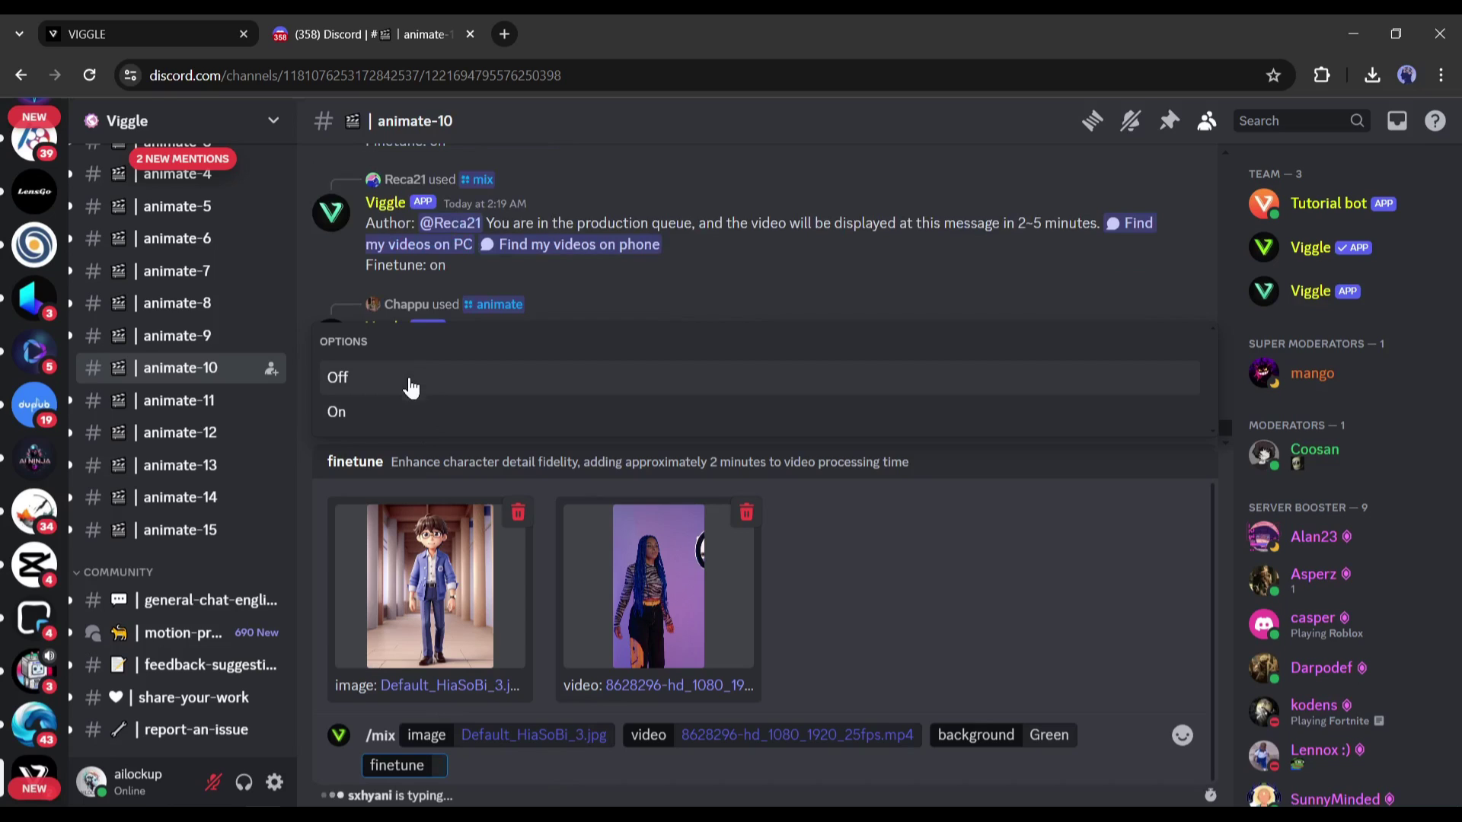
left_click(398, 410)
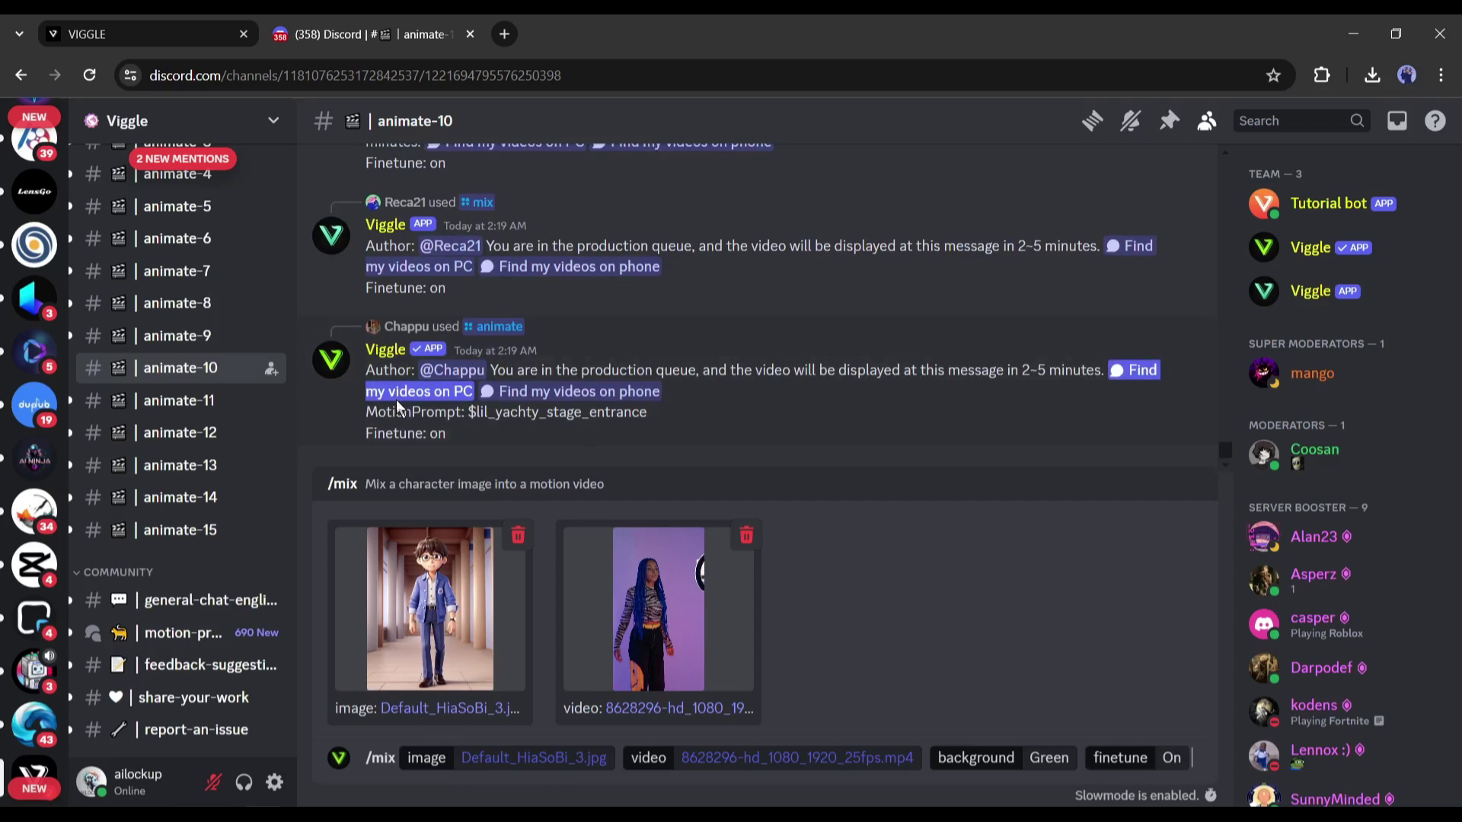
Step: Send the mix, download the green-screen boy as video (1).mp4, and import both MP4s into CapCut
key("Return")
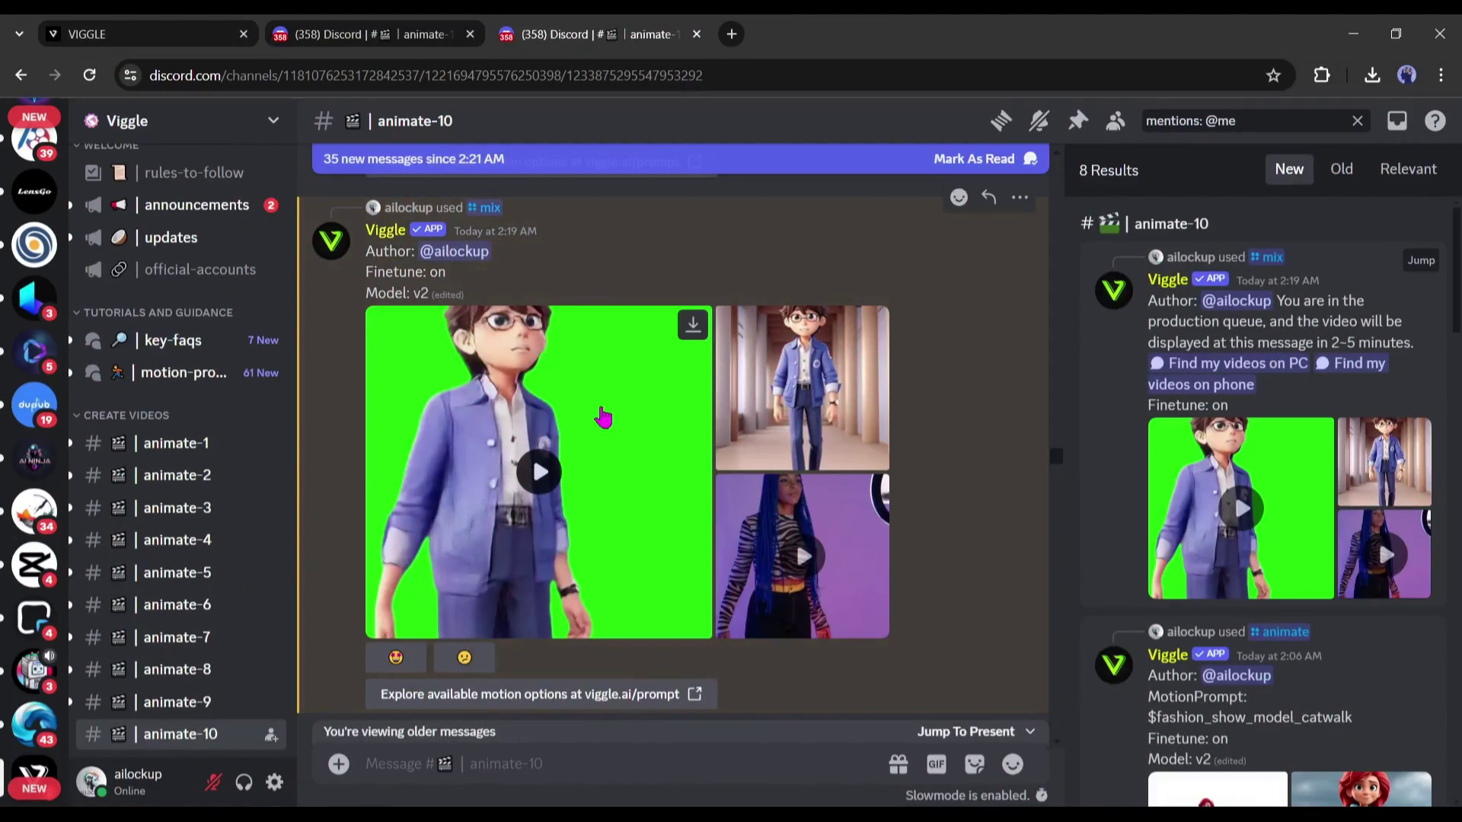
left_click(597, 411)
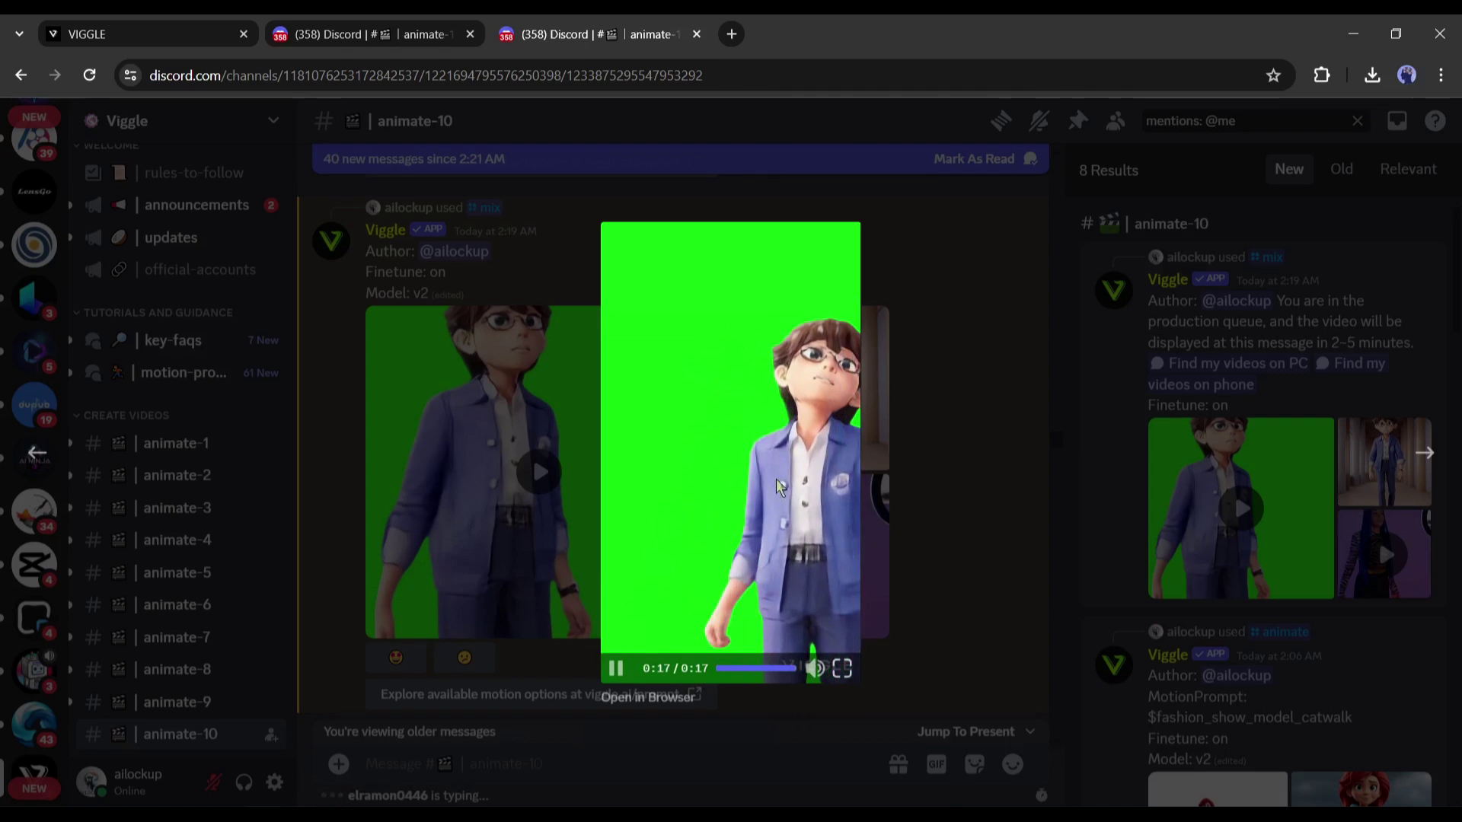
left_click(944, 304)
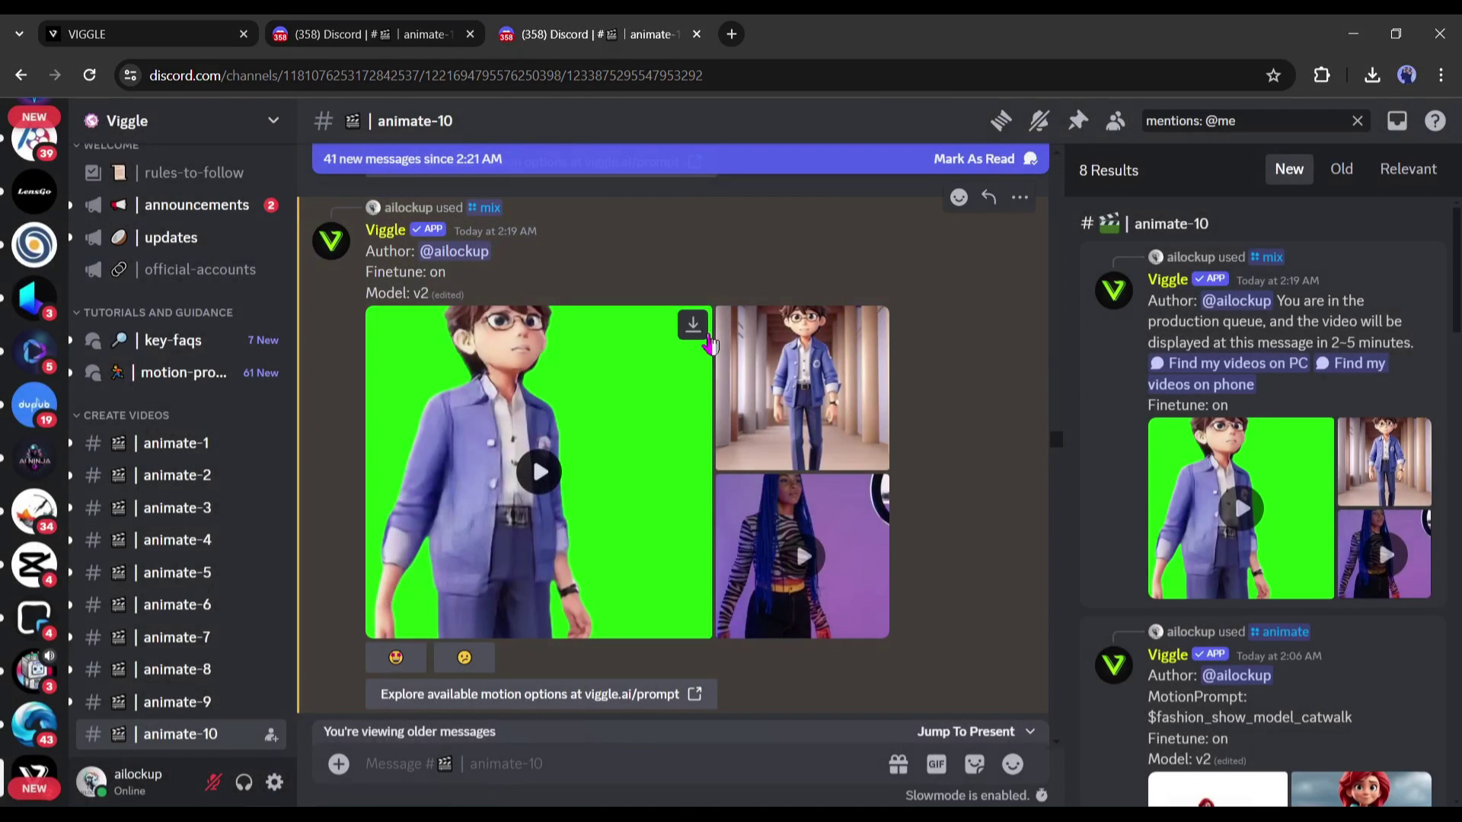
left_click(693, 327)
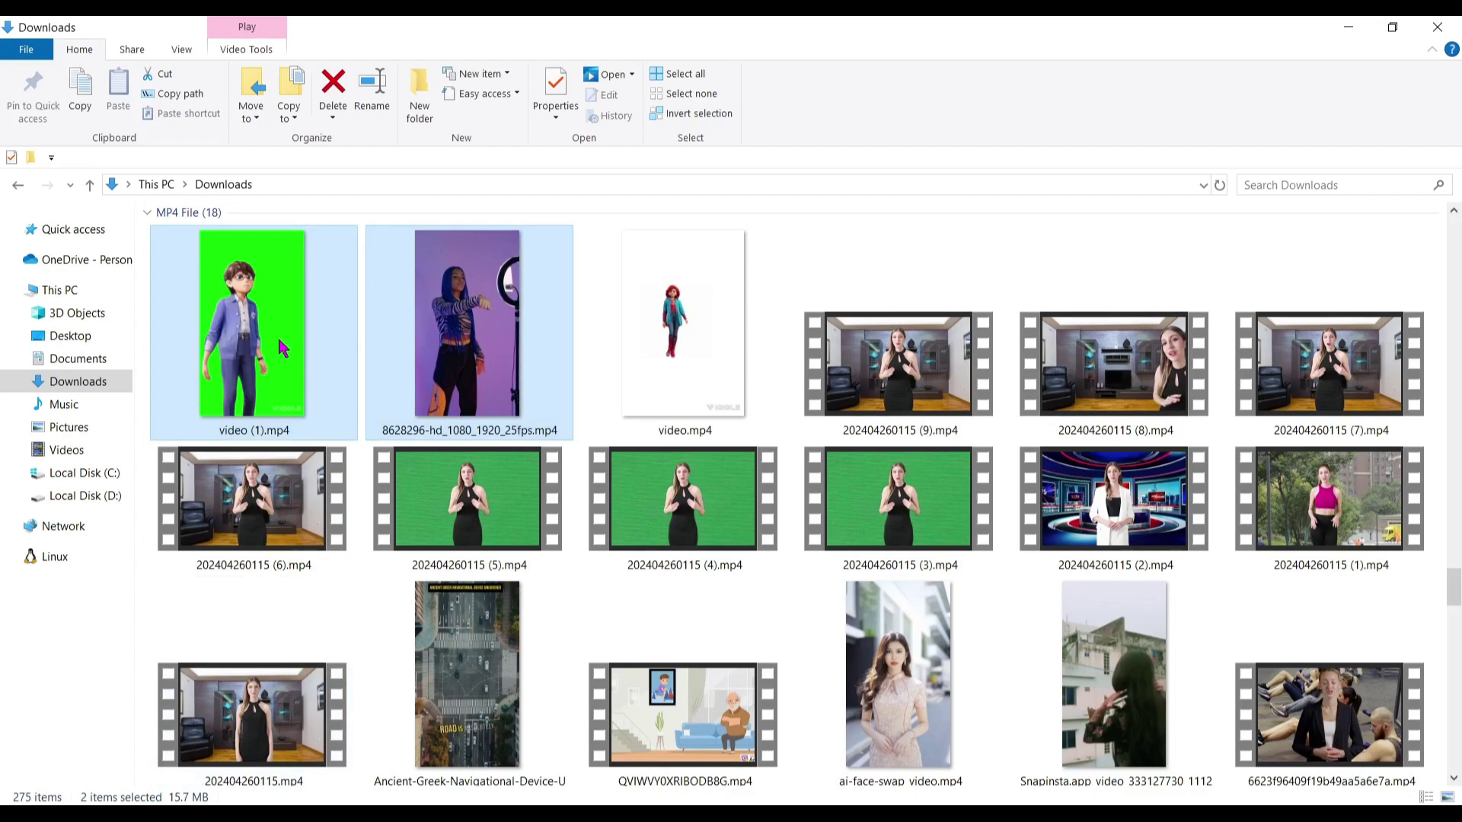
left_click_drag(277, 335, 436, 393)
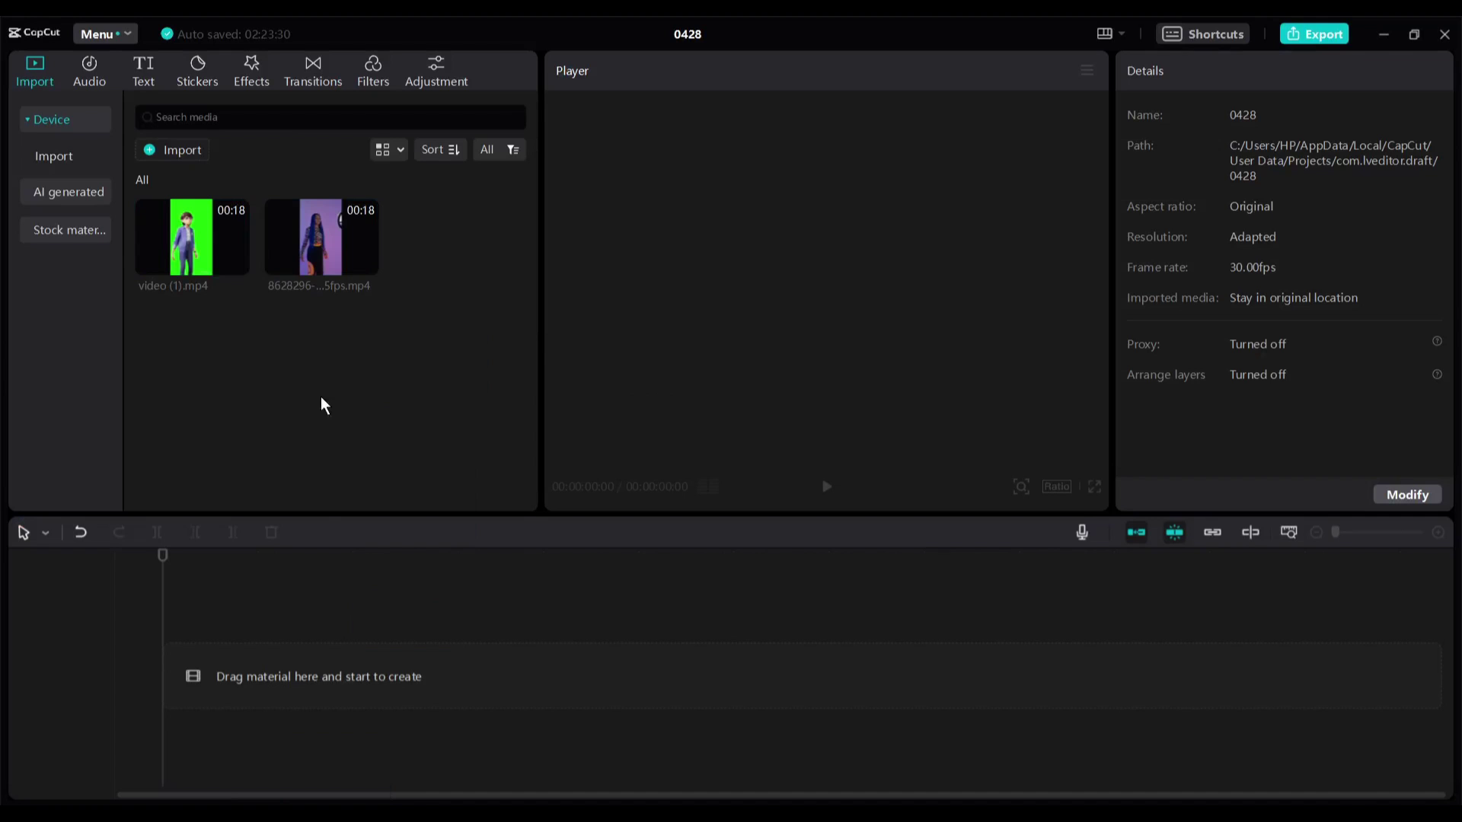
Step: Place the dancer clip on the timeline and overlay video (1).mp4 on a track above it
left_click_drag(313, 261, 300, 678)
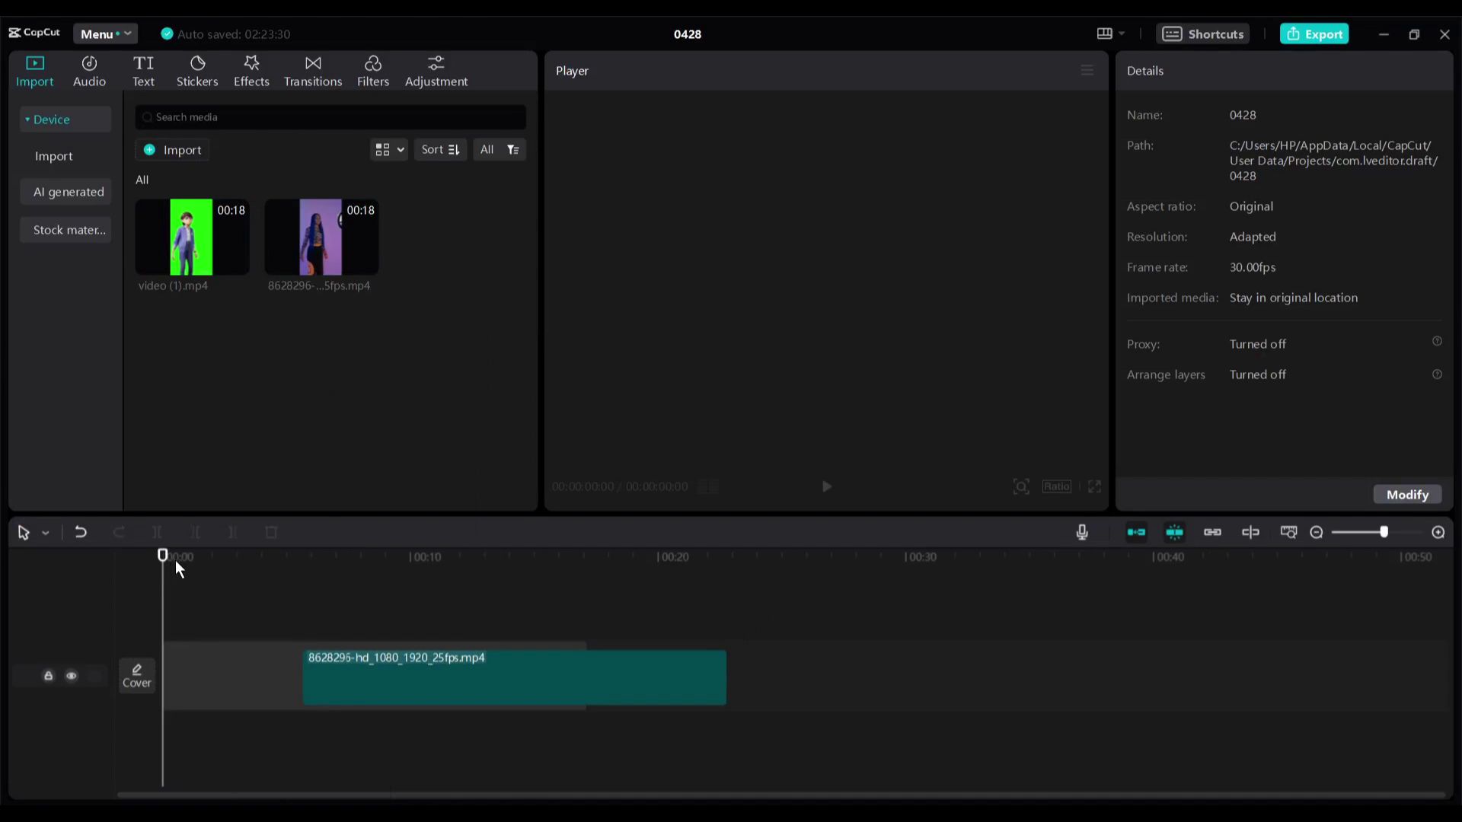
left_click(244, 557)
left_click_drag(191, 236, 254, 650)
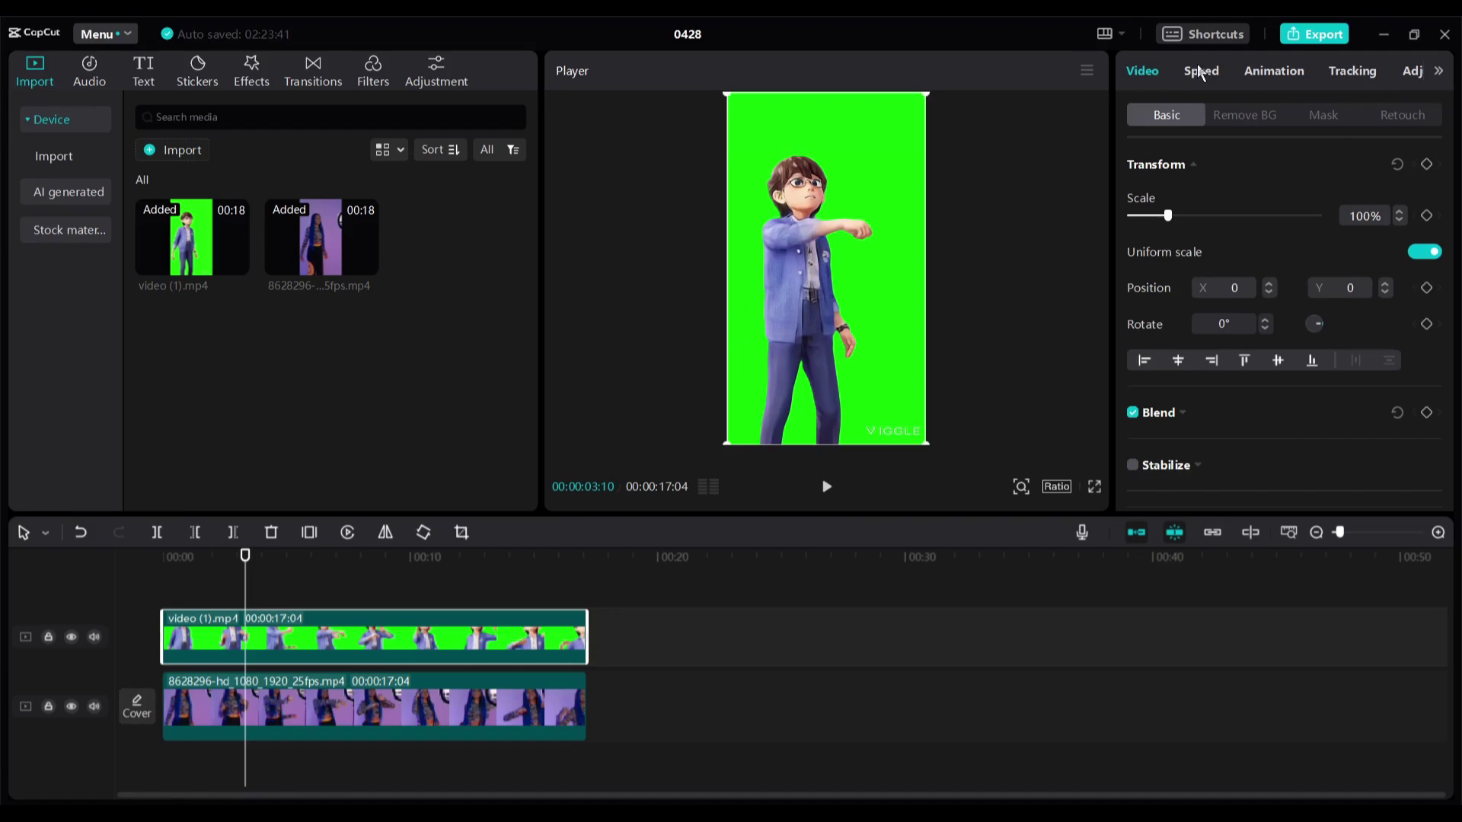
Step: Chroma-key out the green behind the boy with raised Intensity, then preview the composite over the dancer
left_click(1249, 117)
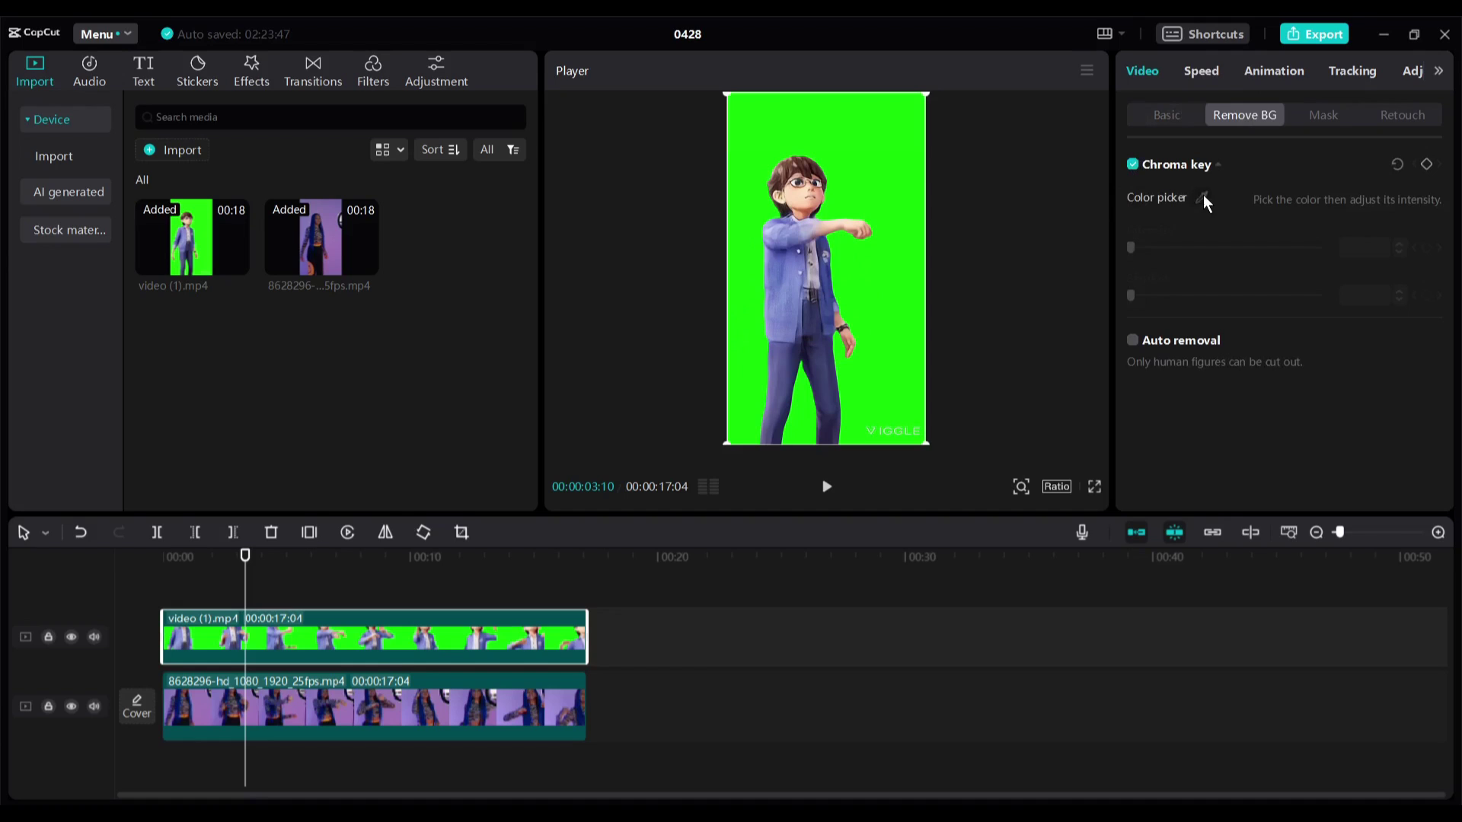
left_click(872, 168)
left_click_drag(1132, 253, 1164, 255)
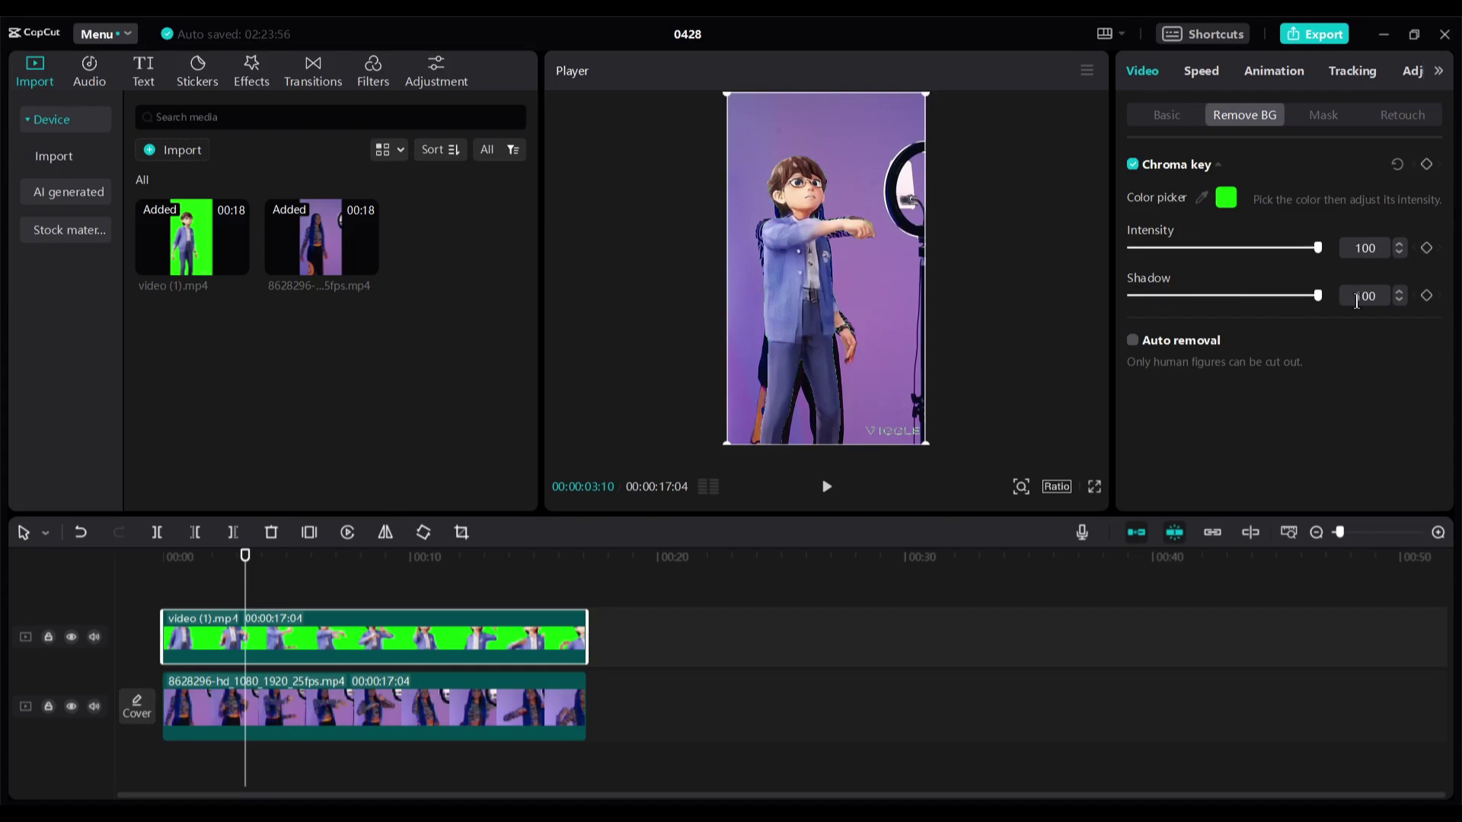
key("space")
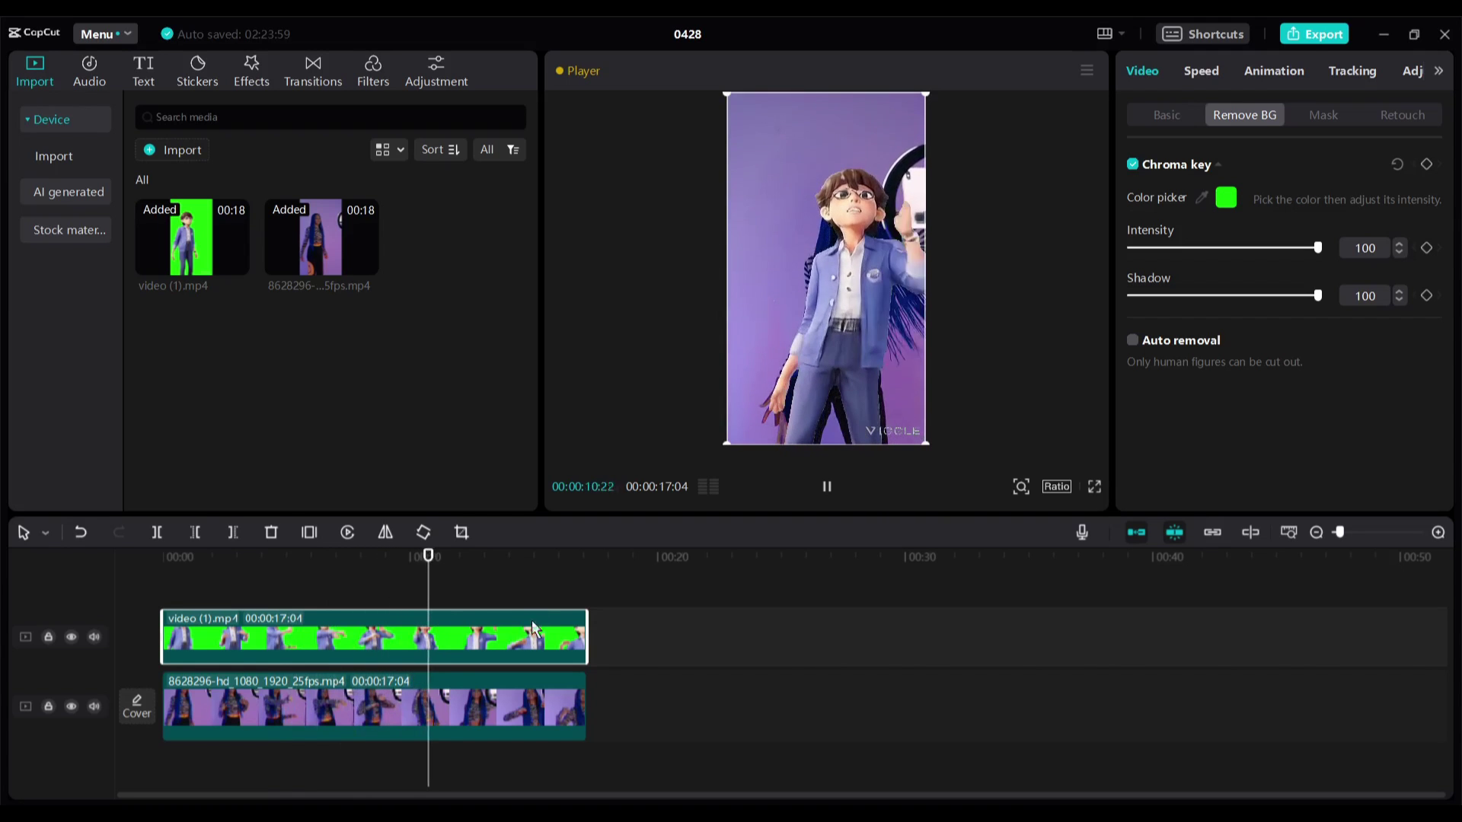
left_click(823, 491)
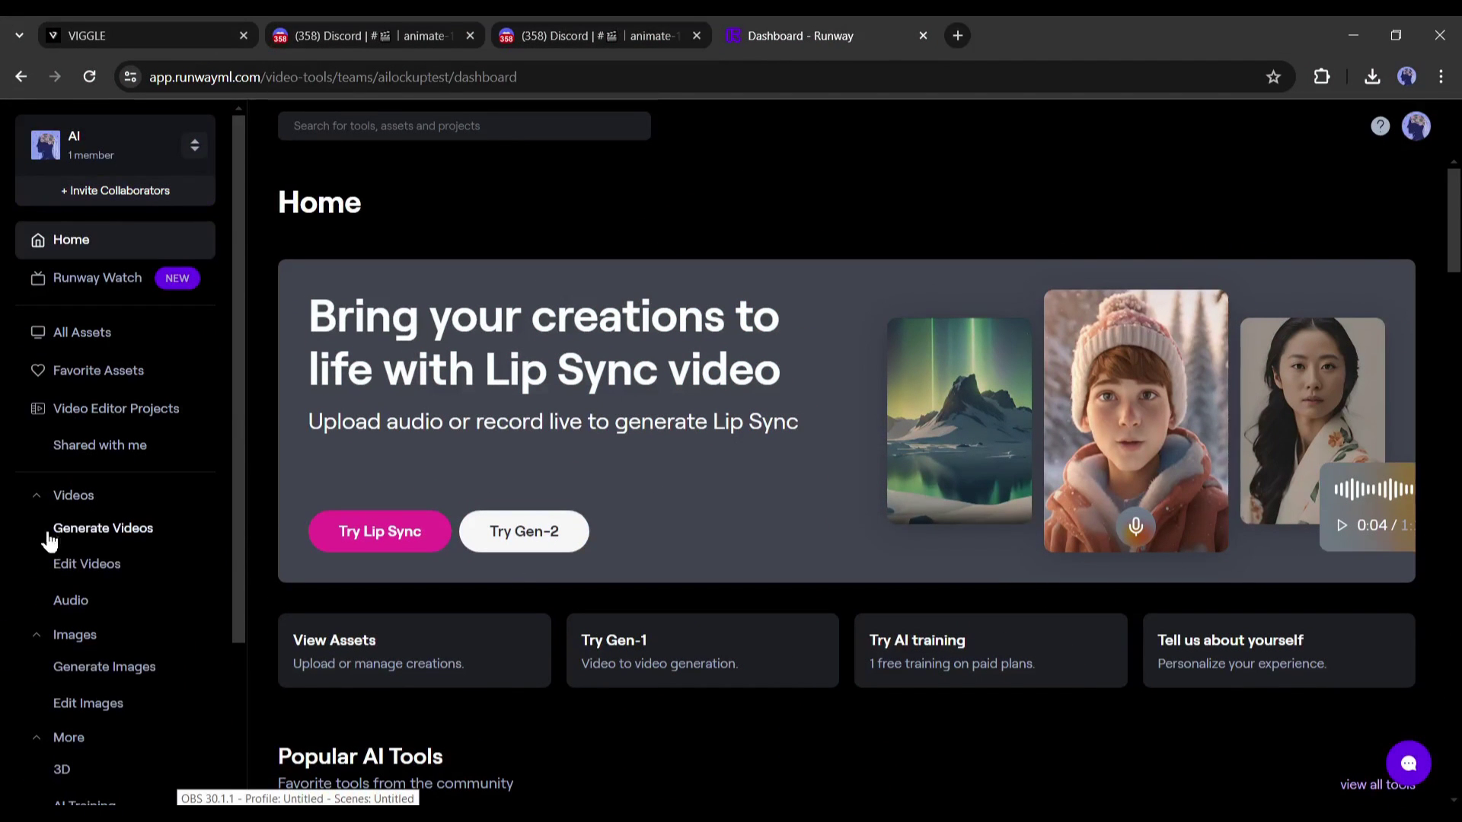
Step: Brush over the dancer with Runway's Inpainting tool to erase her from the ring-light clip
left_click(116, 568)
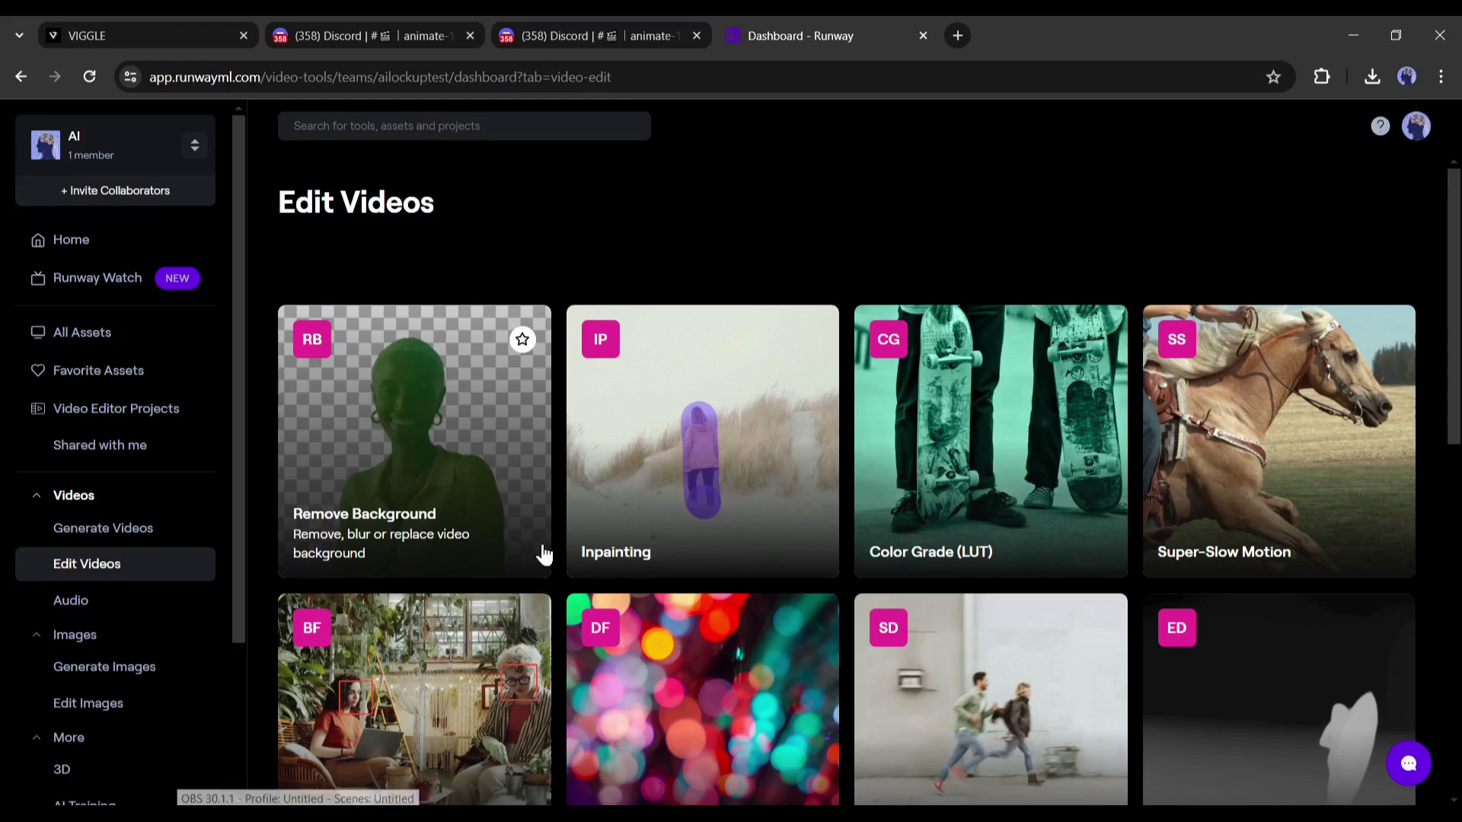
scroll(695, 431, "down", 1)
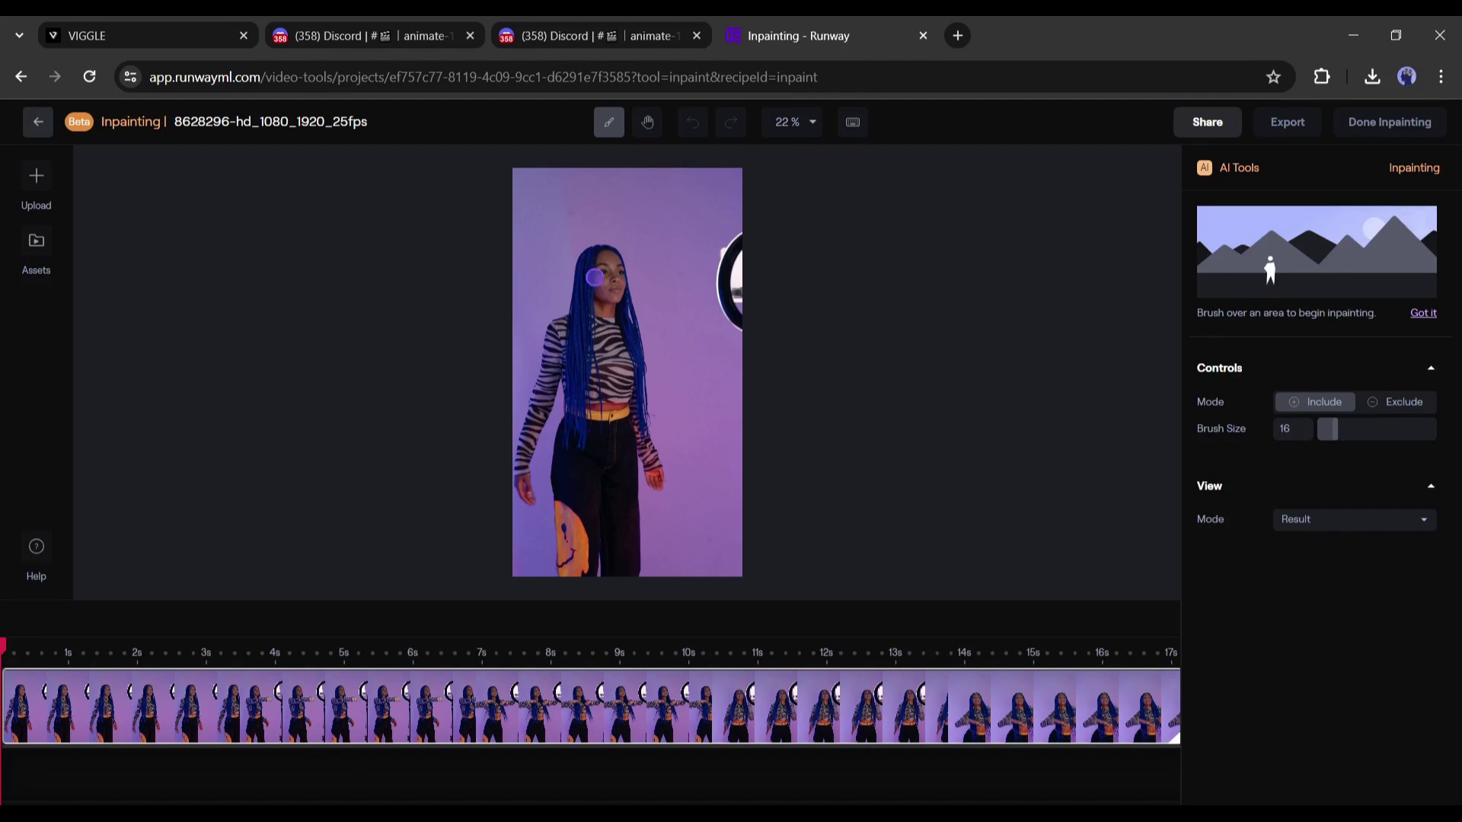
left_click_drag(585, 258, 571, 311)
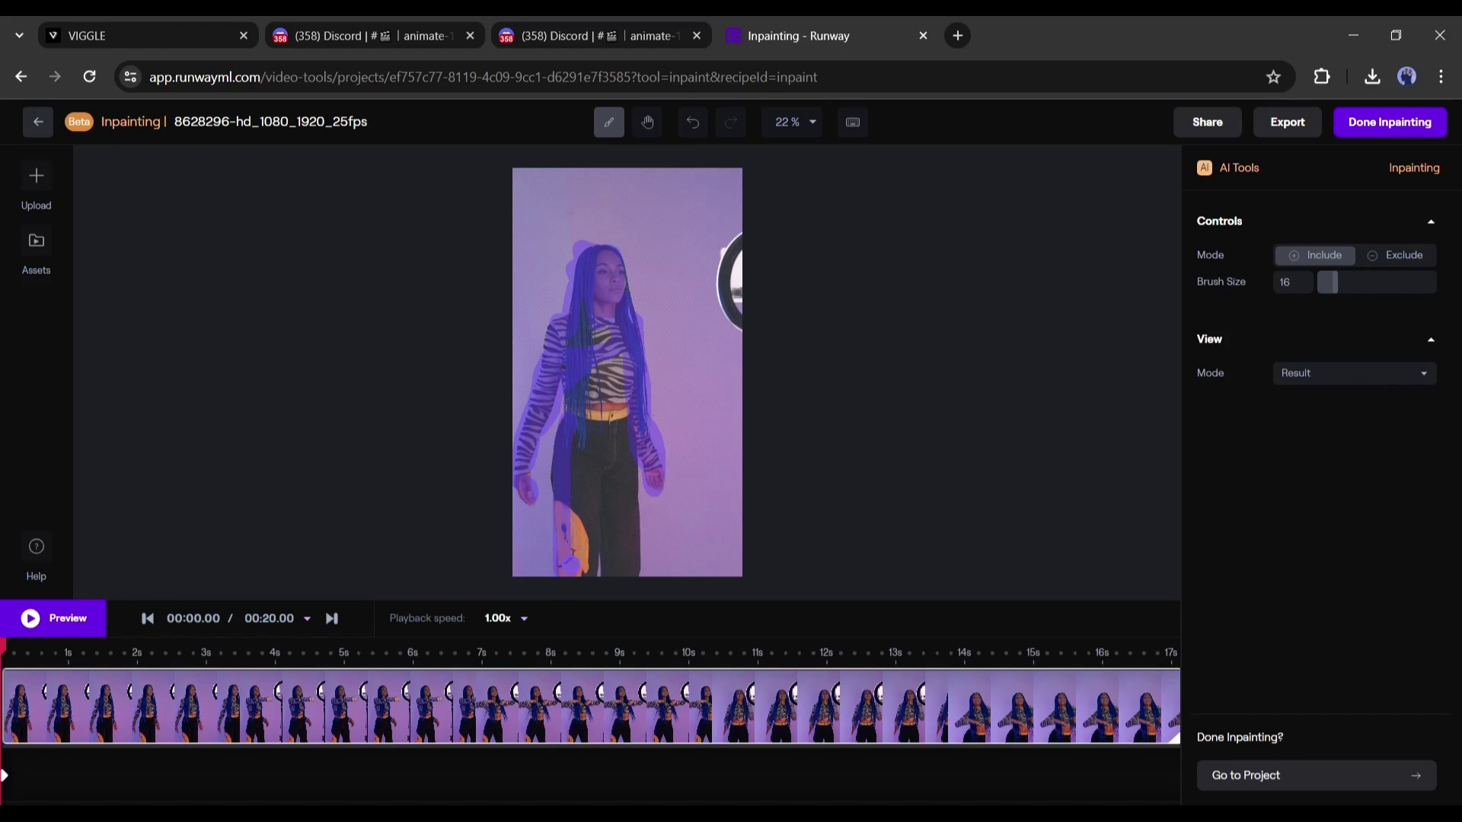
Step: Finish the inpainting and export the cleaned clip as a 720p MP4
left_click(1388, 121)
left_click(1421, 140)
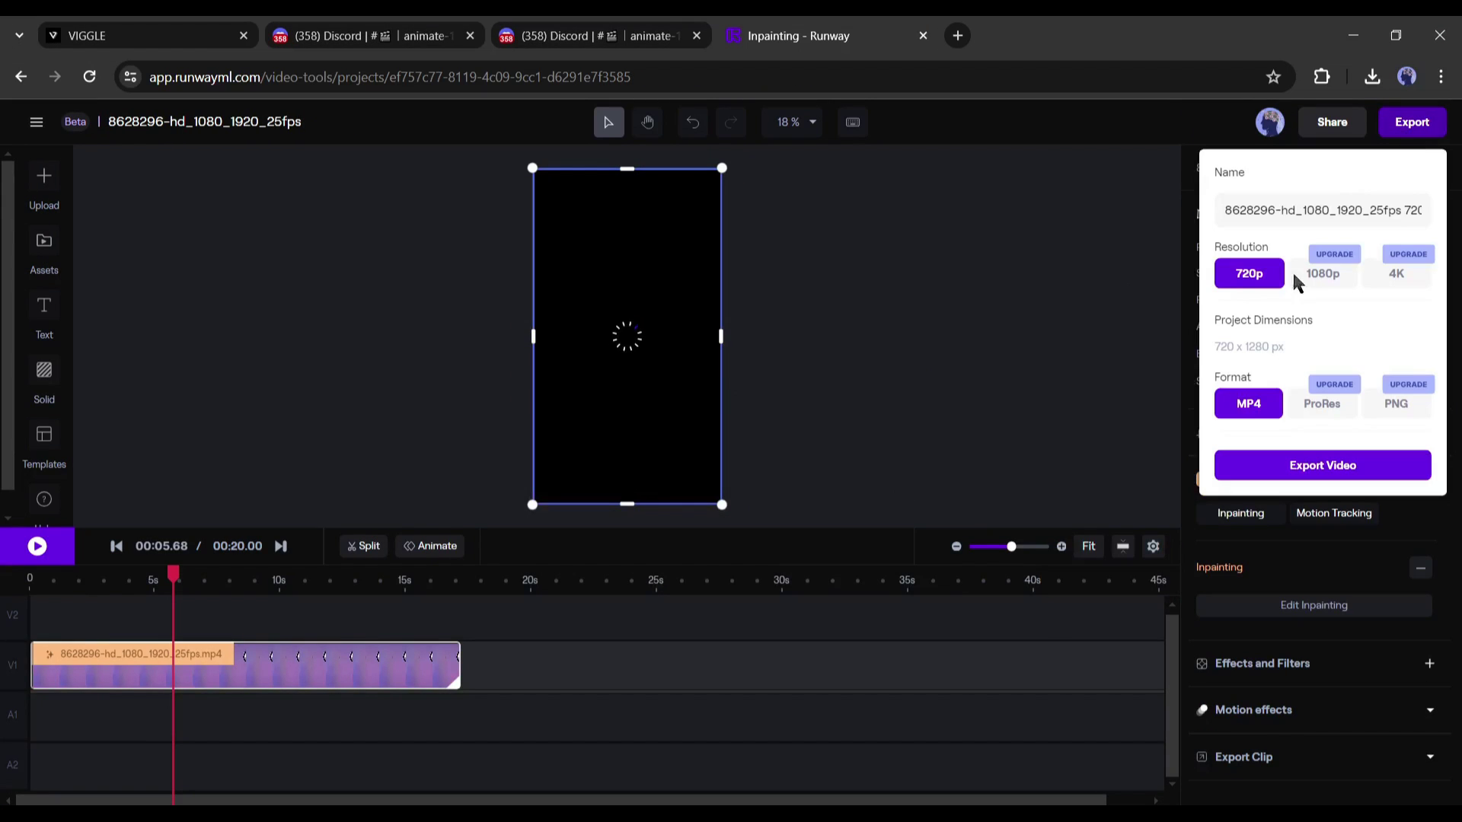
left_click(1347, 472)
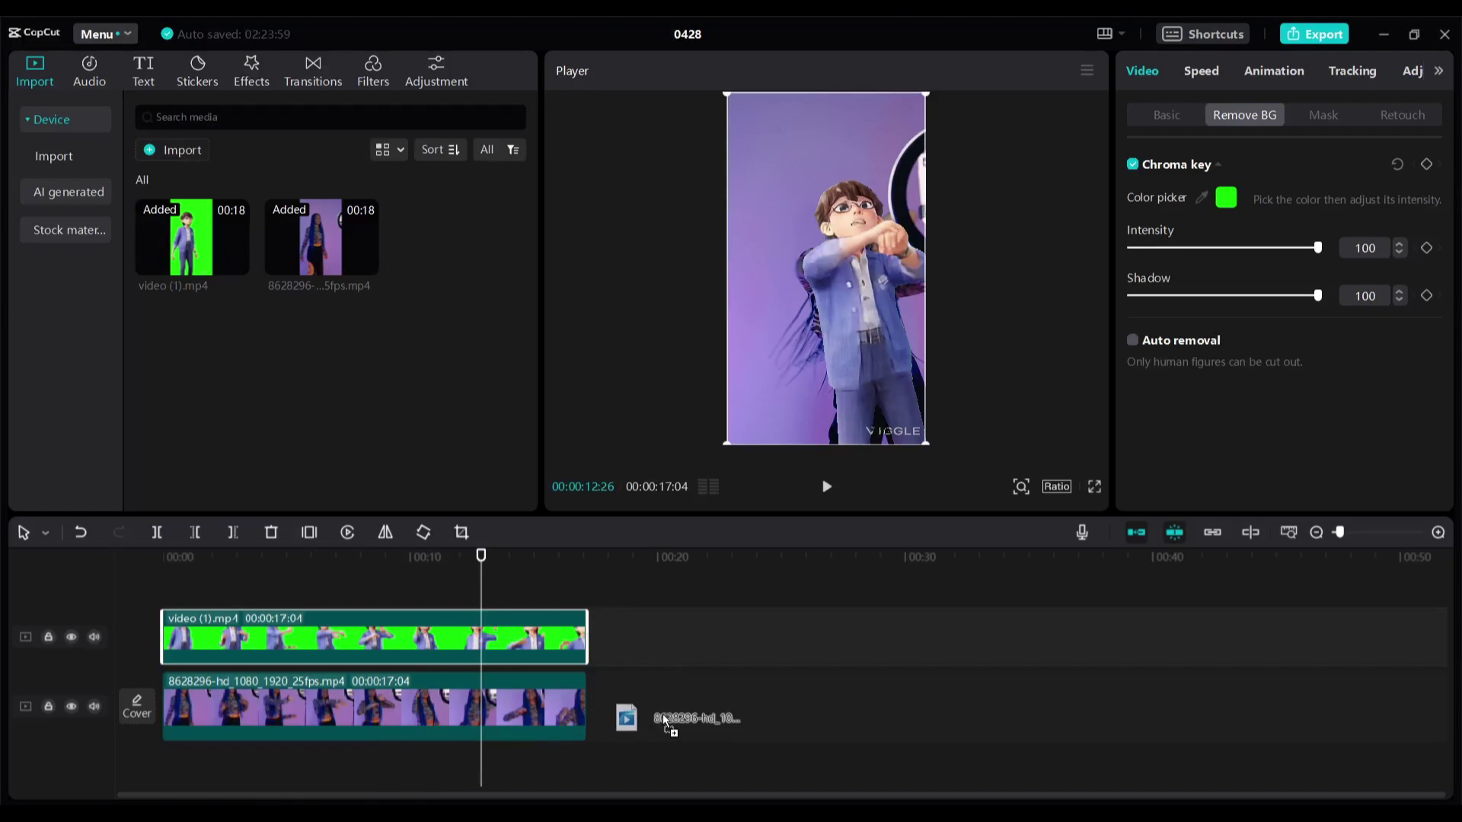
Step: Swap the inpainted 720p 8628296 clip onto the bottom track and preview it from the start
left_click_drag(659, 716, 828, 762)
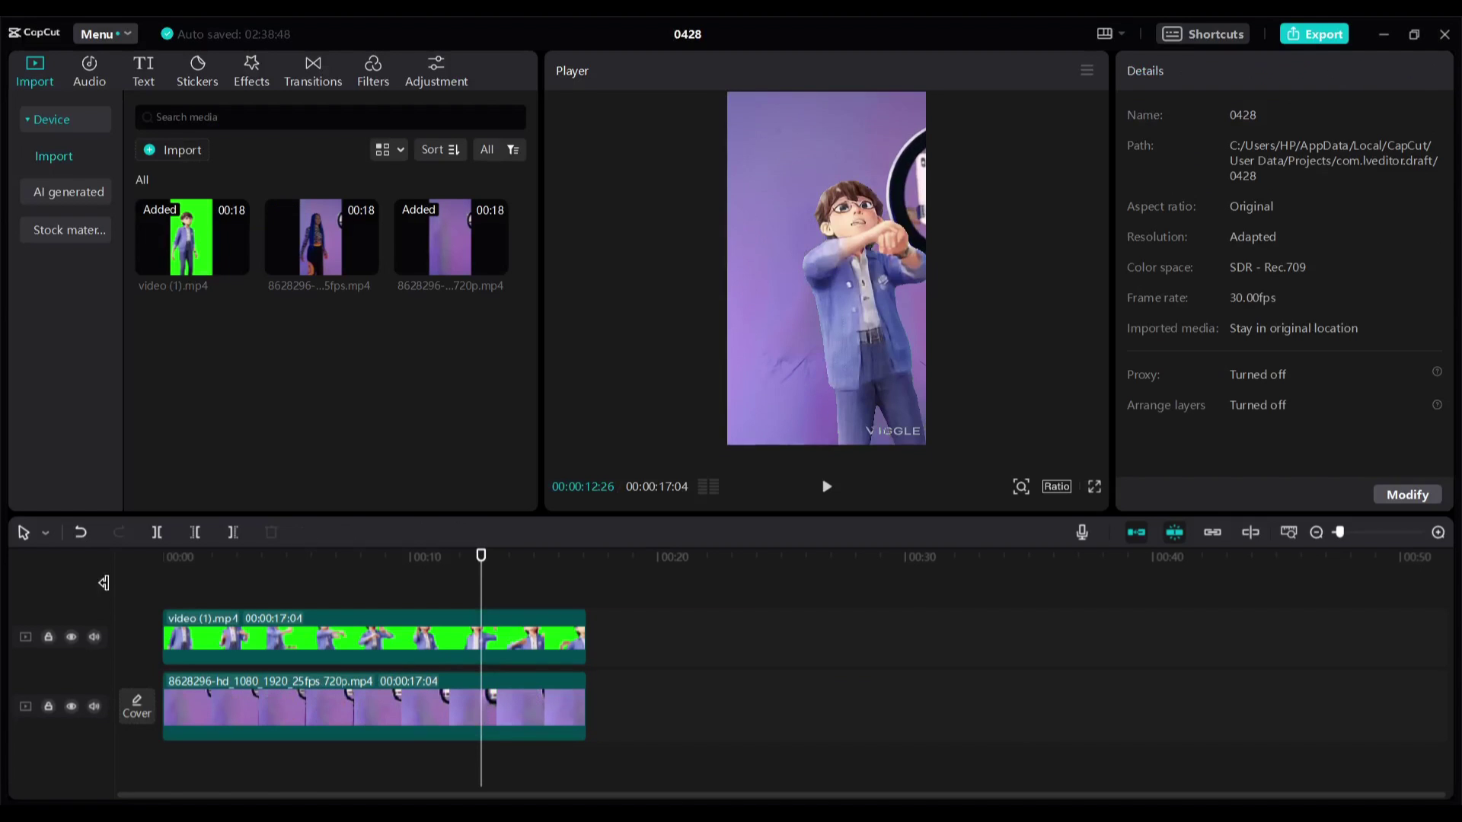
left_click(190, 560)
key("space")
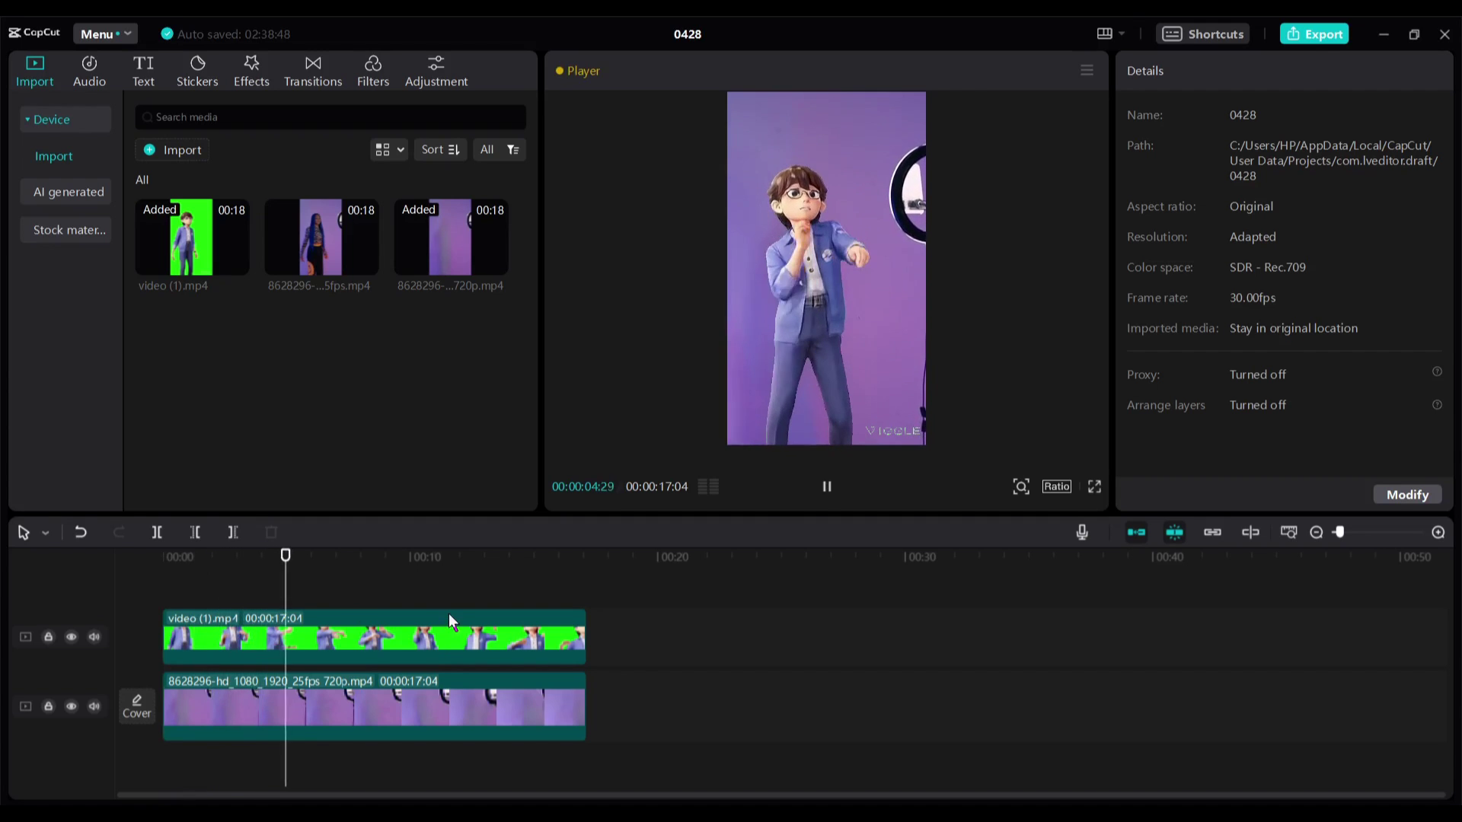
key("space")
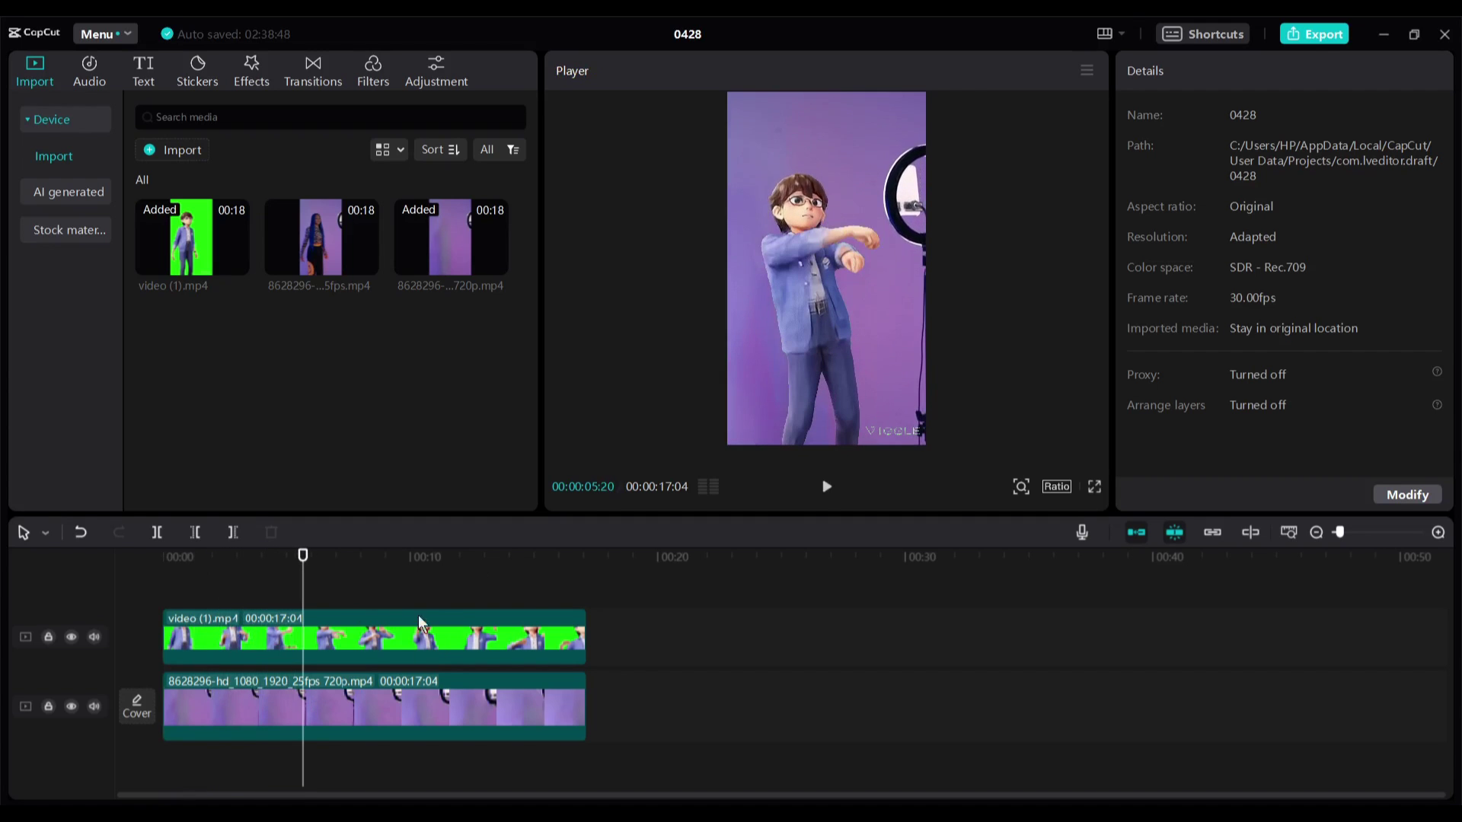
Step: Export the 0428 project with the default 1080P, H.264, 30fps mp4 settings
left_click(1321, 40)
left_click(935, 686)
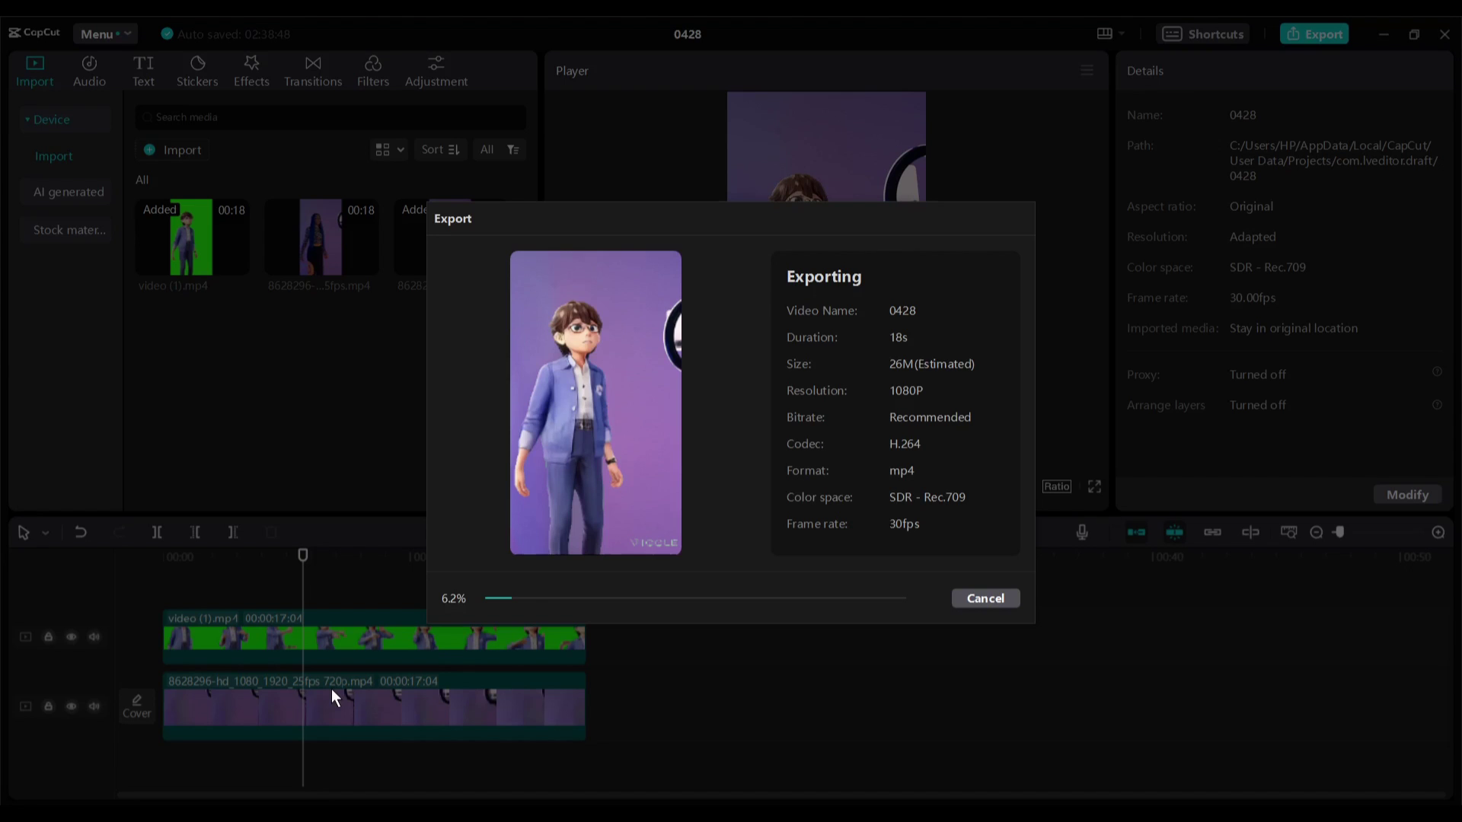